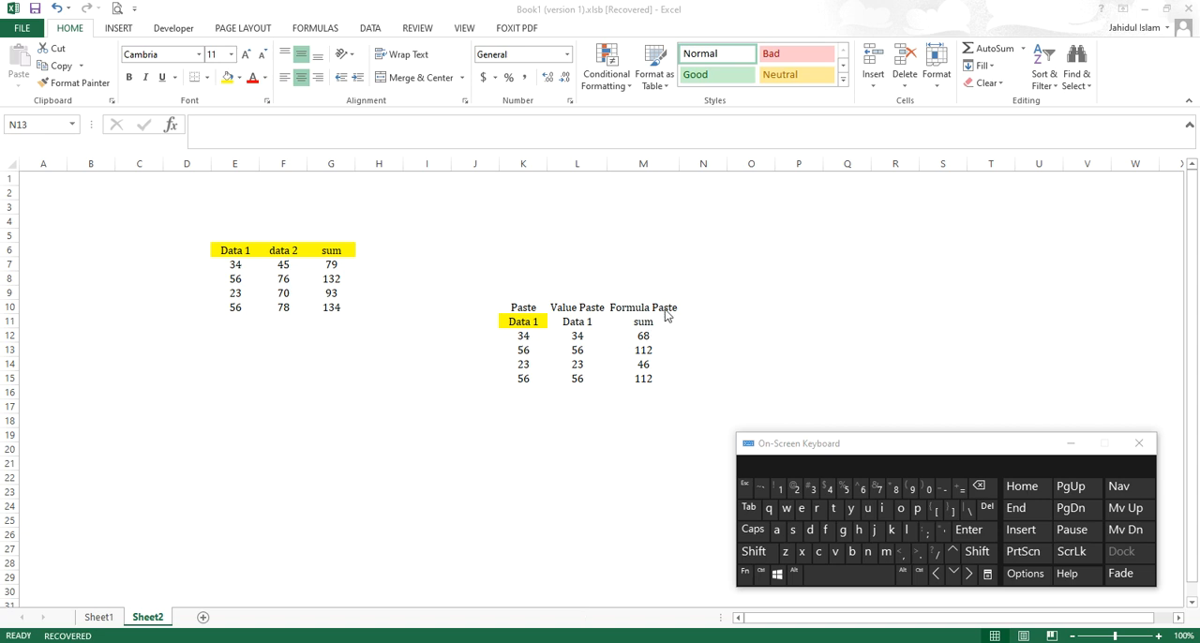
Step: Copy the highlighted "Data 1" header from K11 and paste it as values only into O11
click(532, 323)
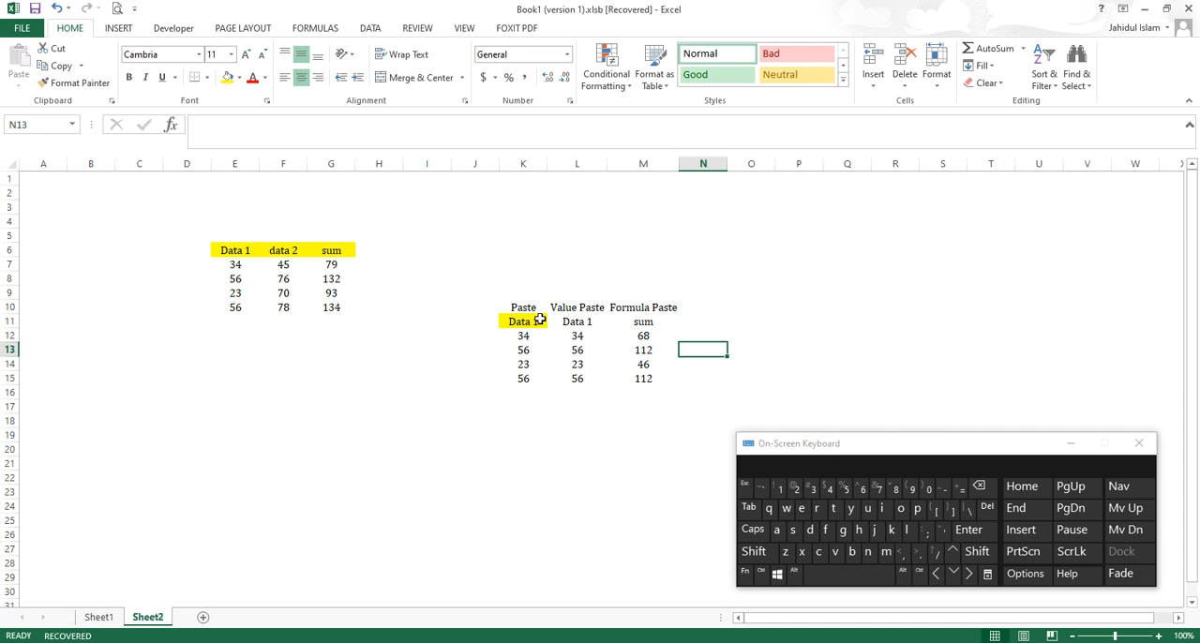
click(540, 320)
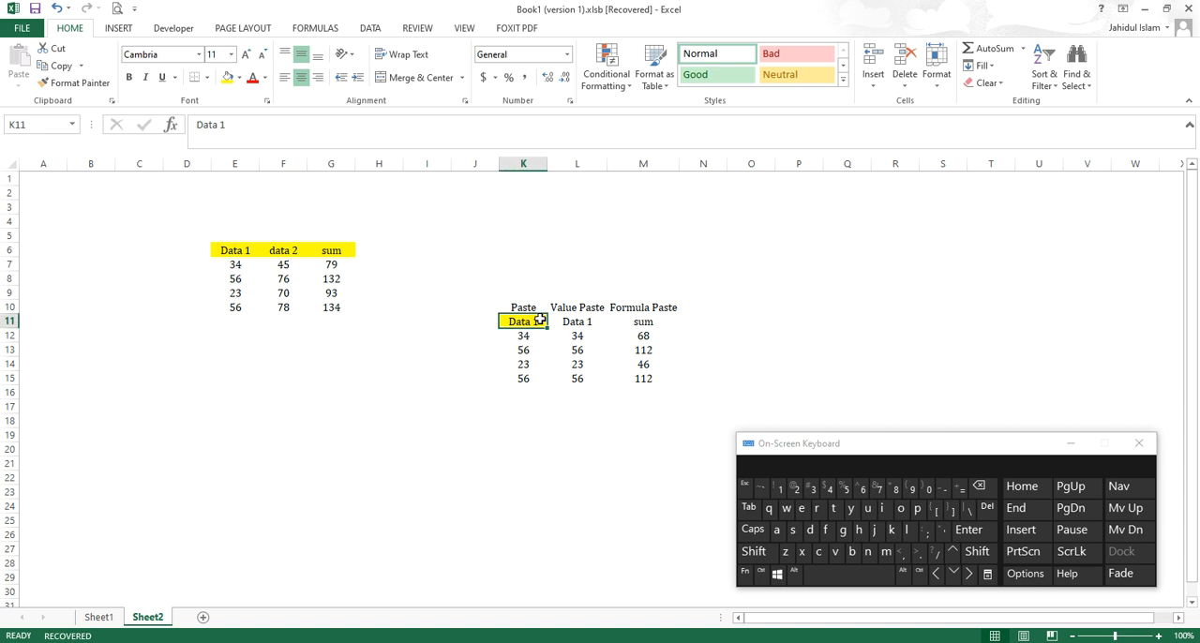
key(ctrl+c)
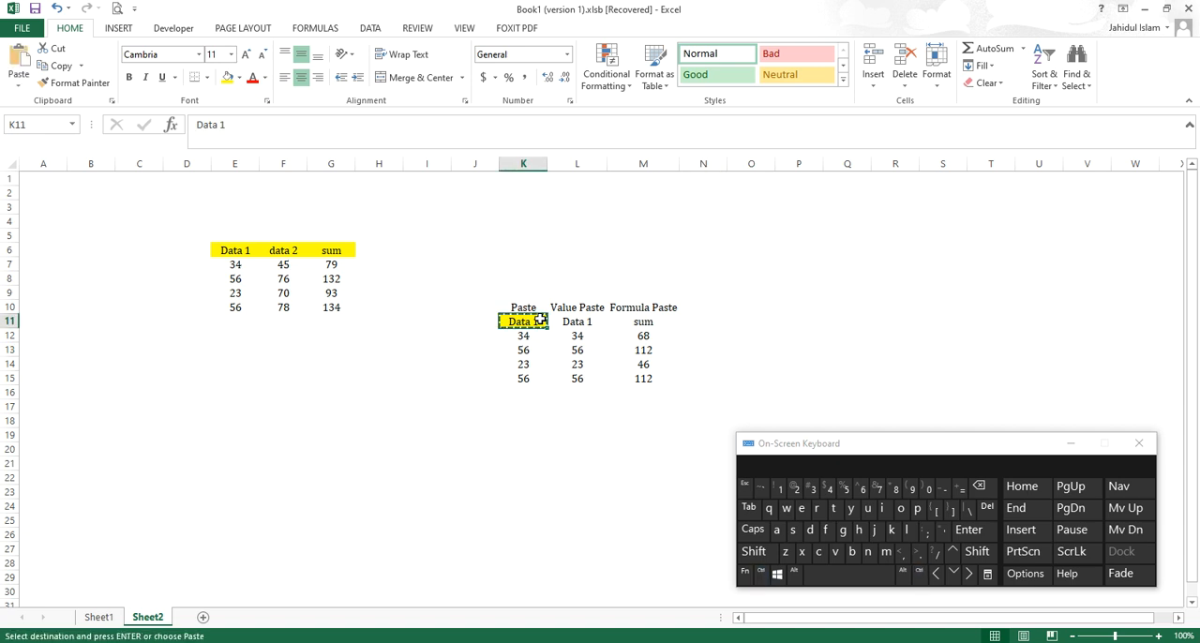
click(753, 322)
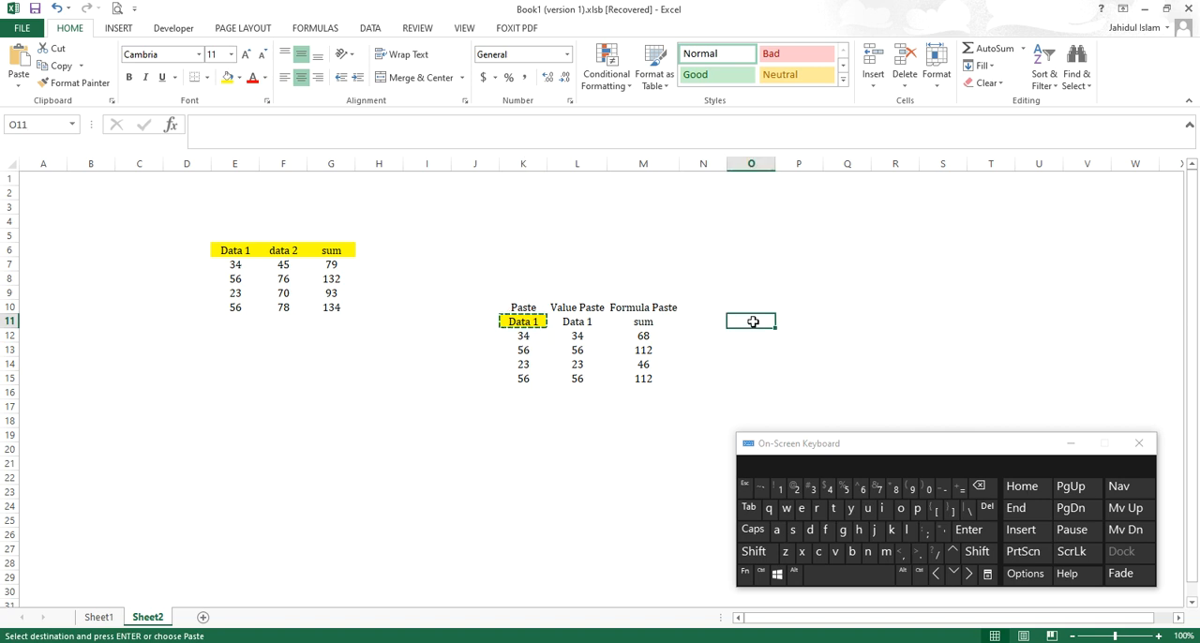
click(721, 320)
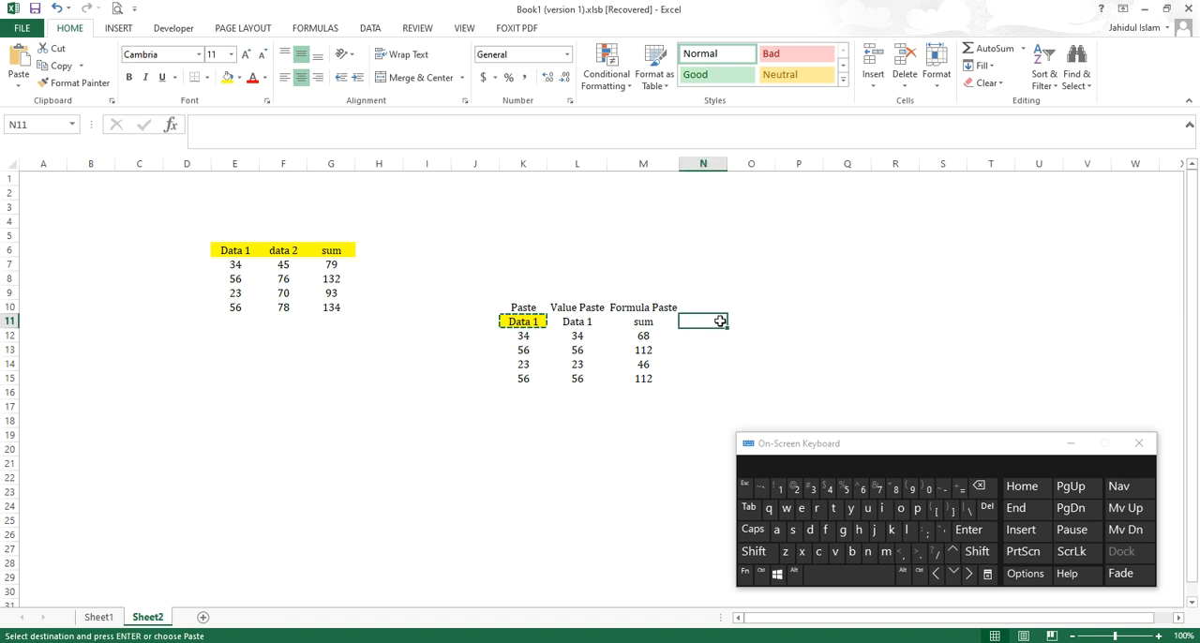
click(752, 321)
right_click(750, 328)
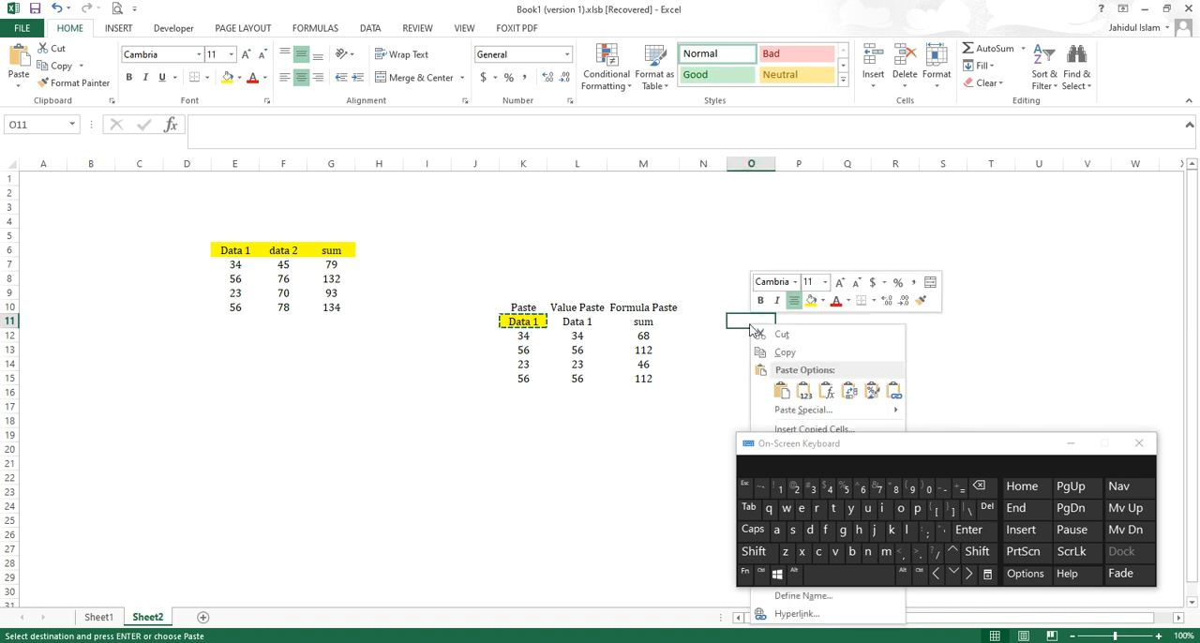
click(804, 391)
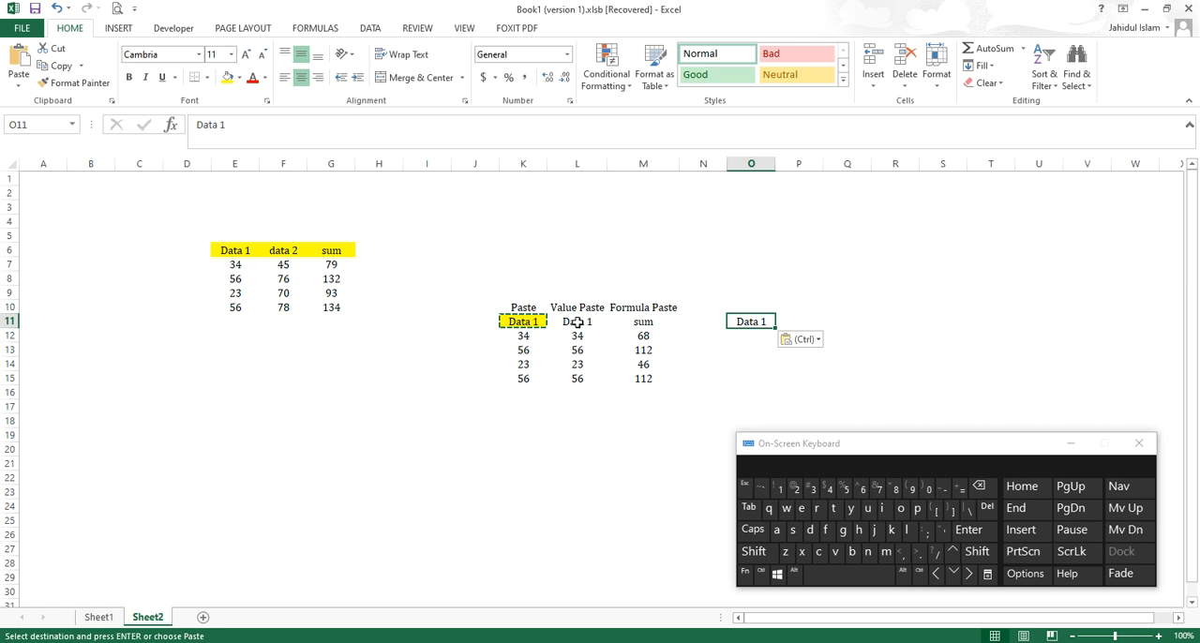
Step: Copy the L11 header into O12 as values only and change its text to "Data 2"
click(577, 323)
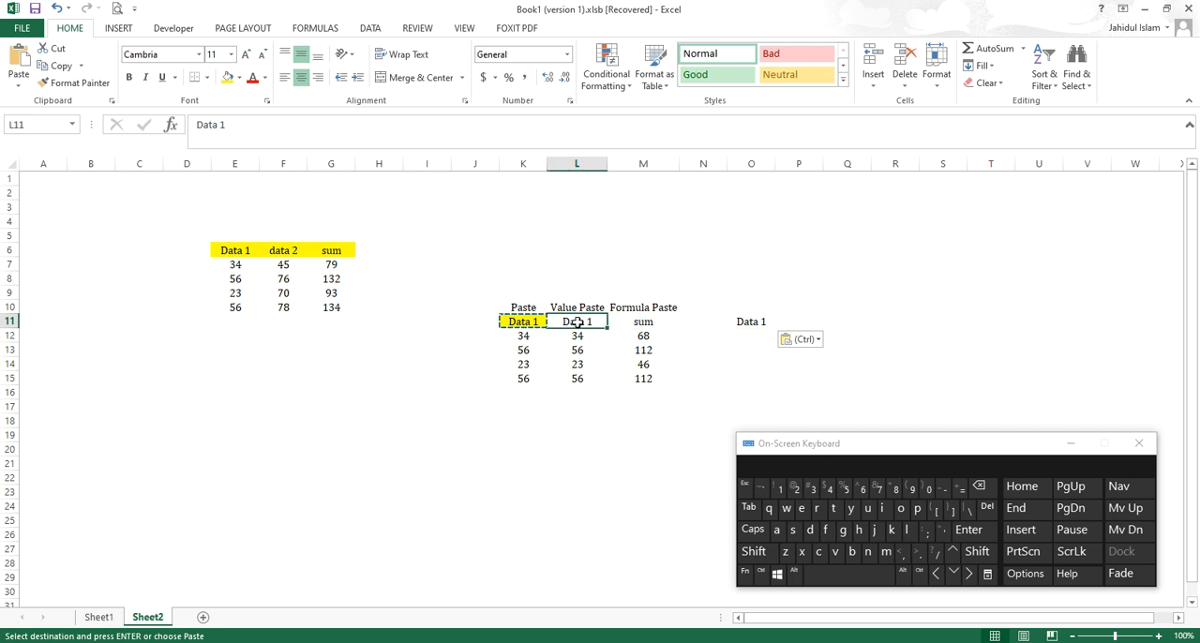
key(ctrl+c)
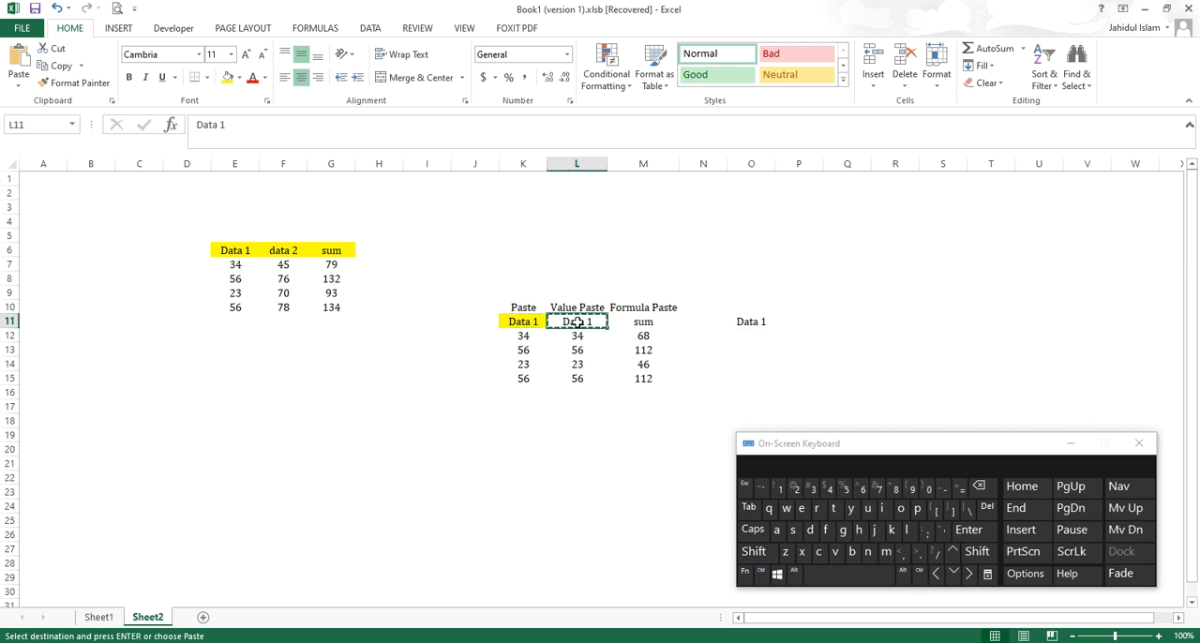
click(741, 335)
right_click(740, 335)
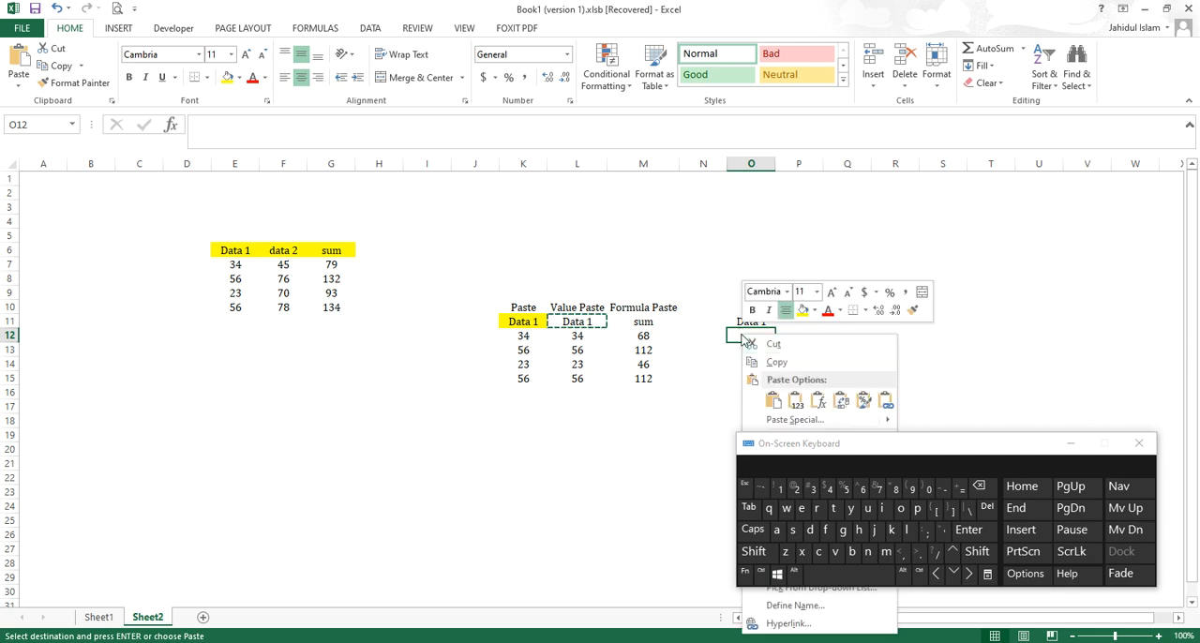
click(794, 402)
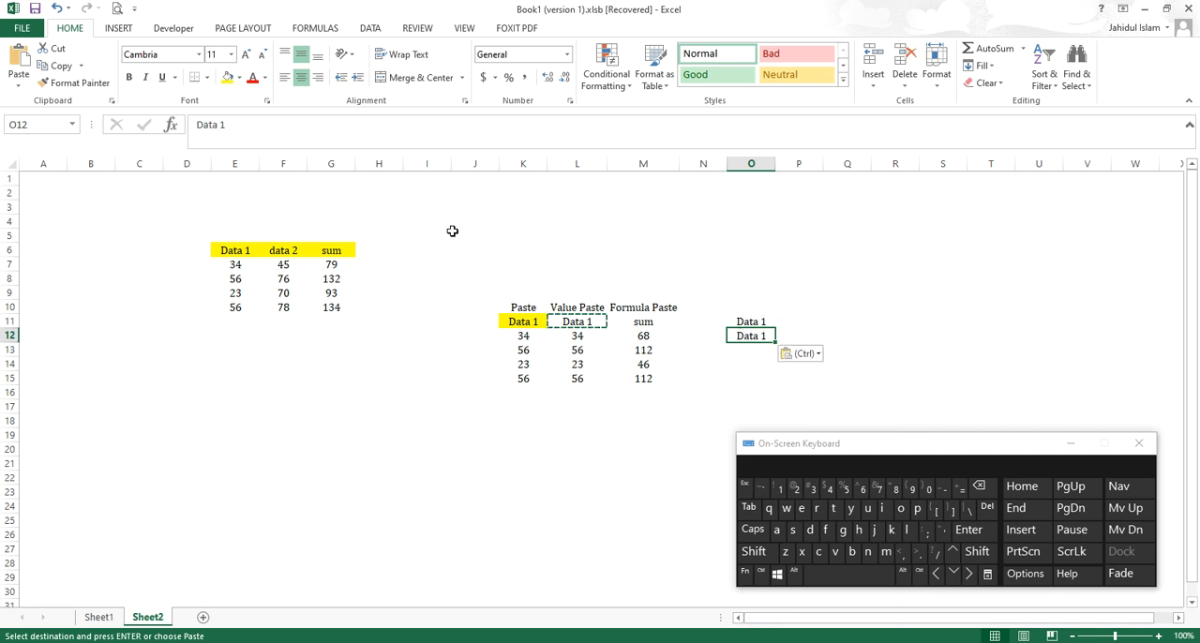
click(270, 127)
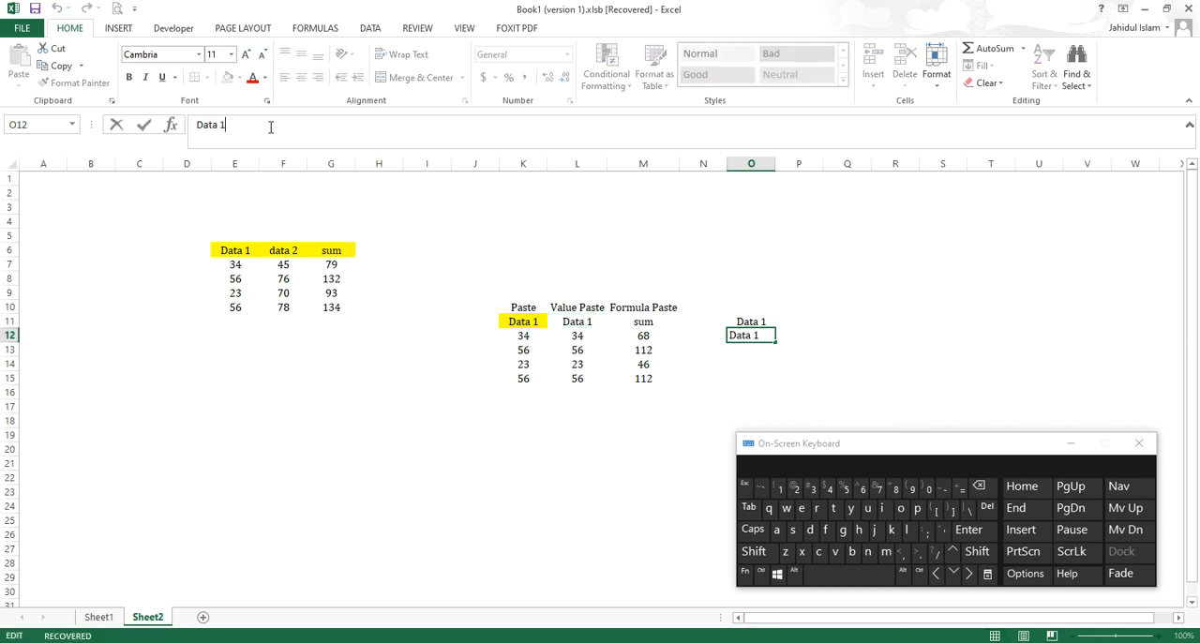
key(BackSpace)
text(2)
click(846, 335)
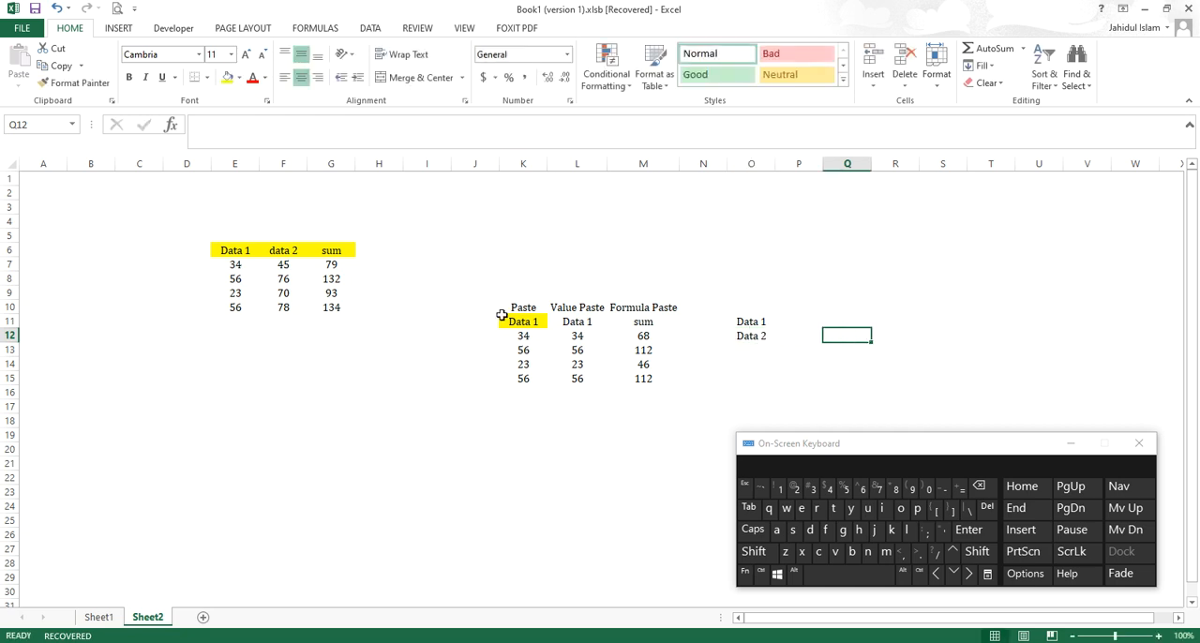
Step: Copy the "sum" header from G6 and paste it as values only into O13
click(329, 255)
key(ctrl+c)
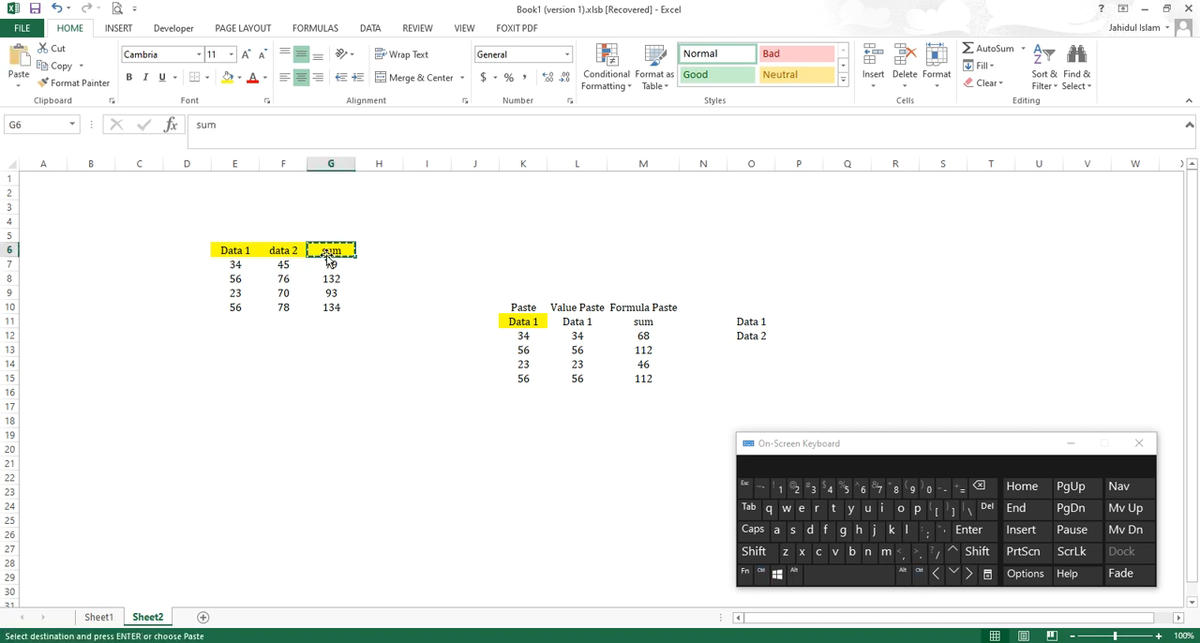
click(751, 347)
right_click(752, 347)
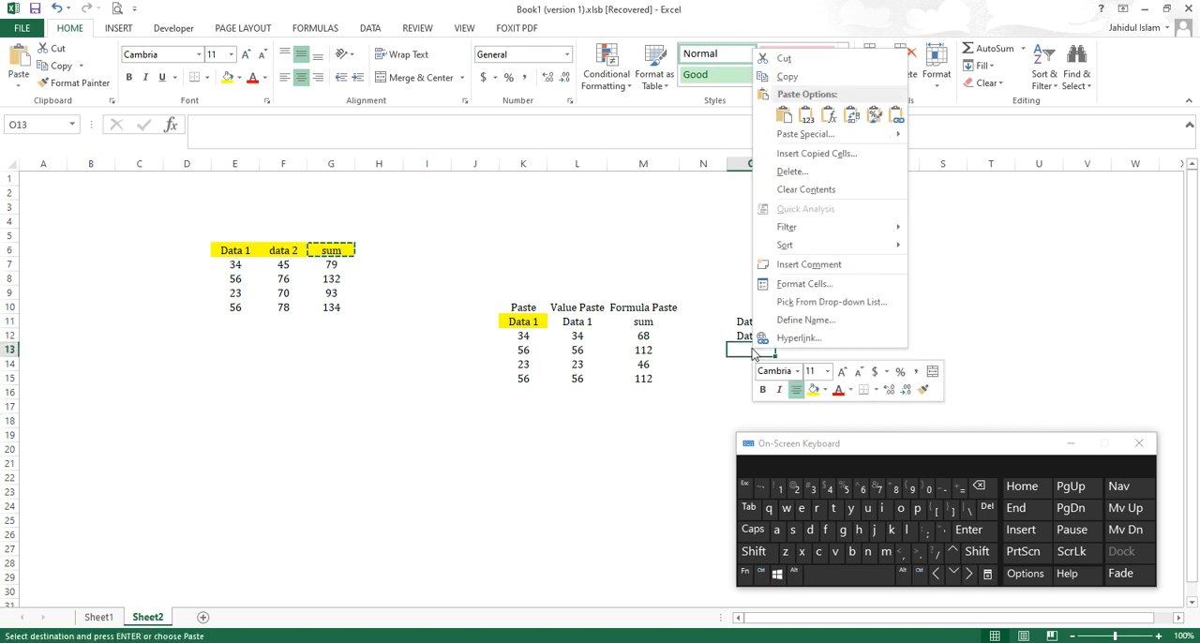
click(806, 116)
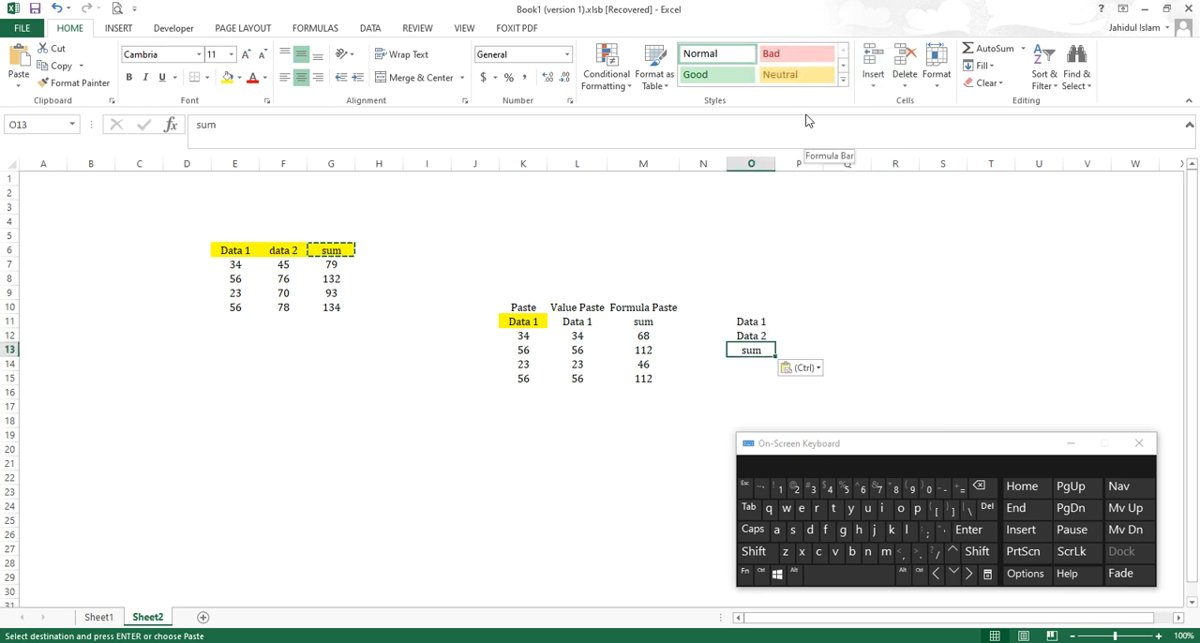
Step: Copy the Data 1 numbers in E7:E10 and paste them transposed into the row starting at P11
click(242, 265)
drag(242, 265, 241, 304)
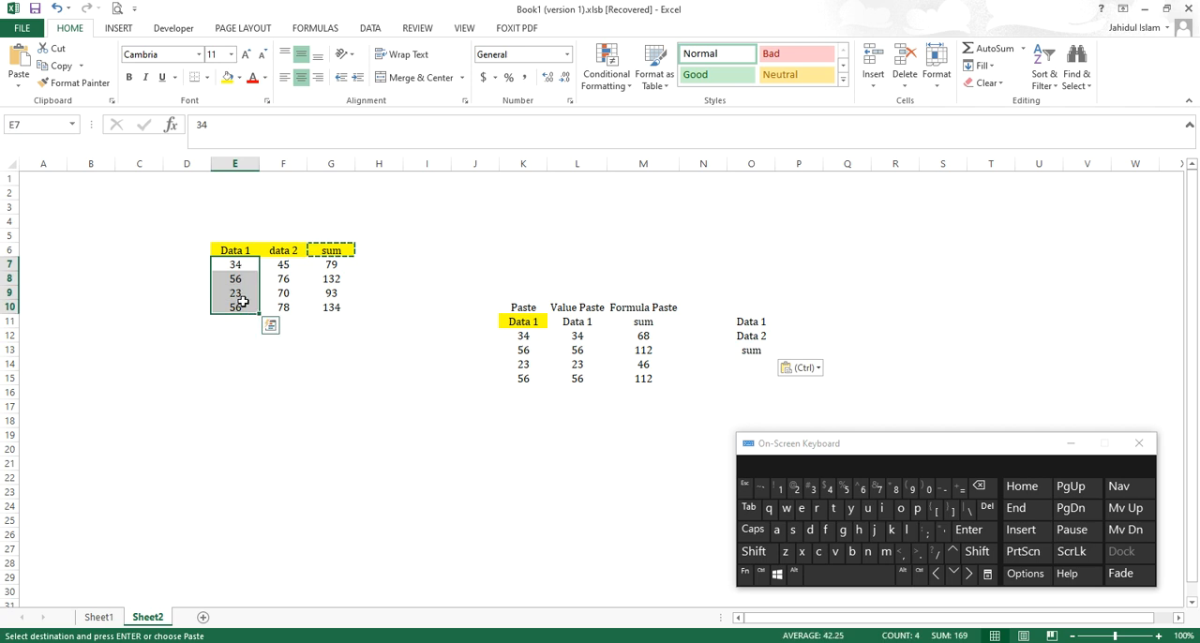
drag(783, 321, 940, 322)
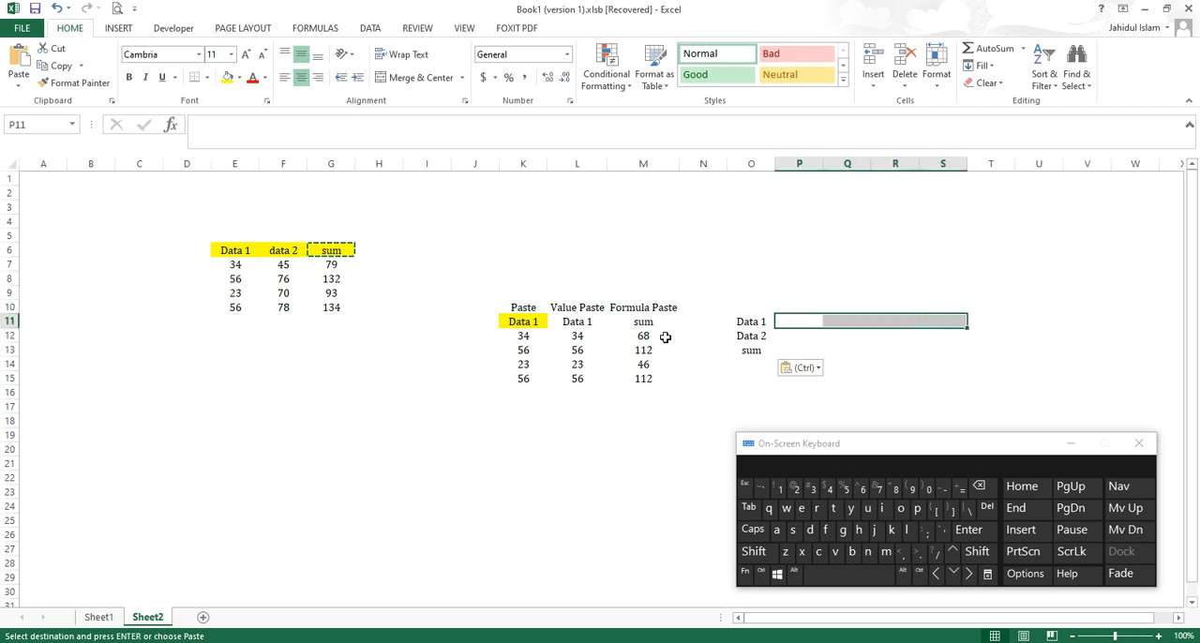
drag(237, 265, 239, 307)
key(ctrl+c)
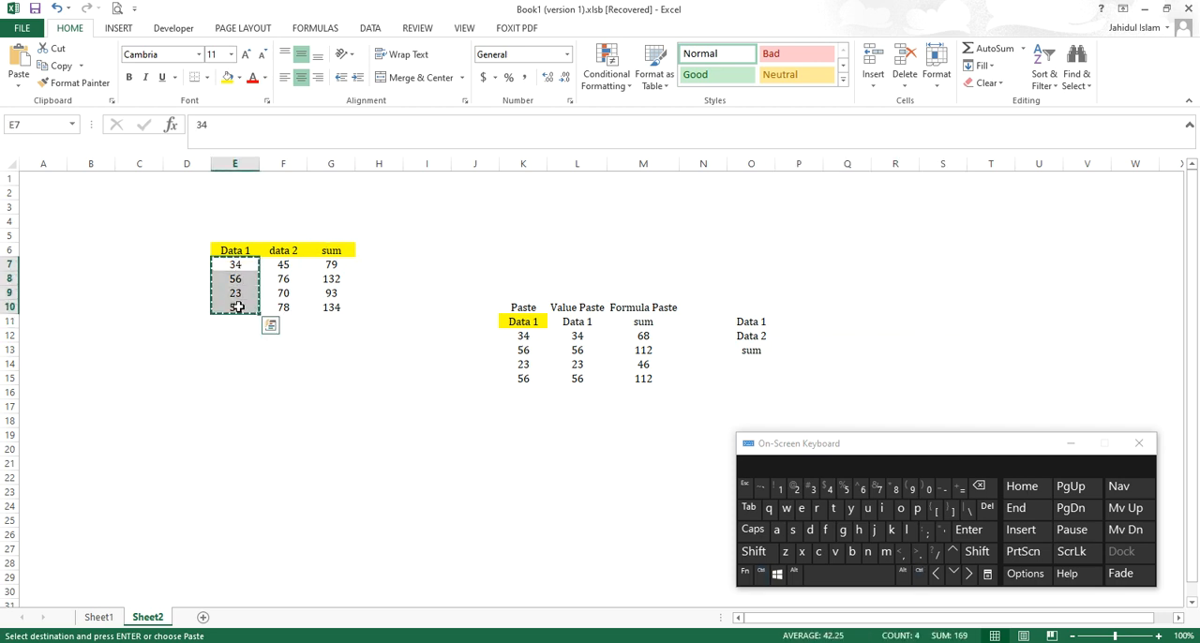
click(785, 320)
right_click(785, 321)
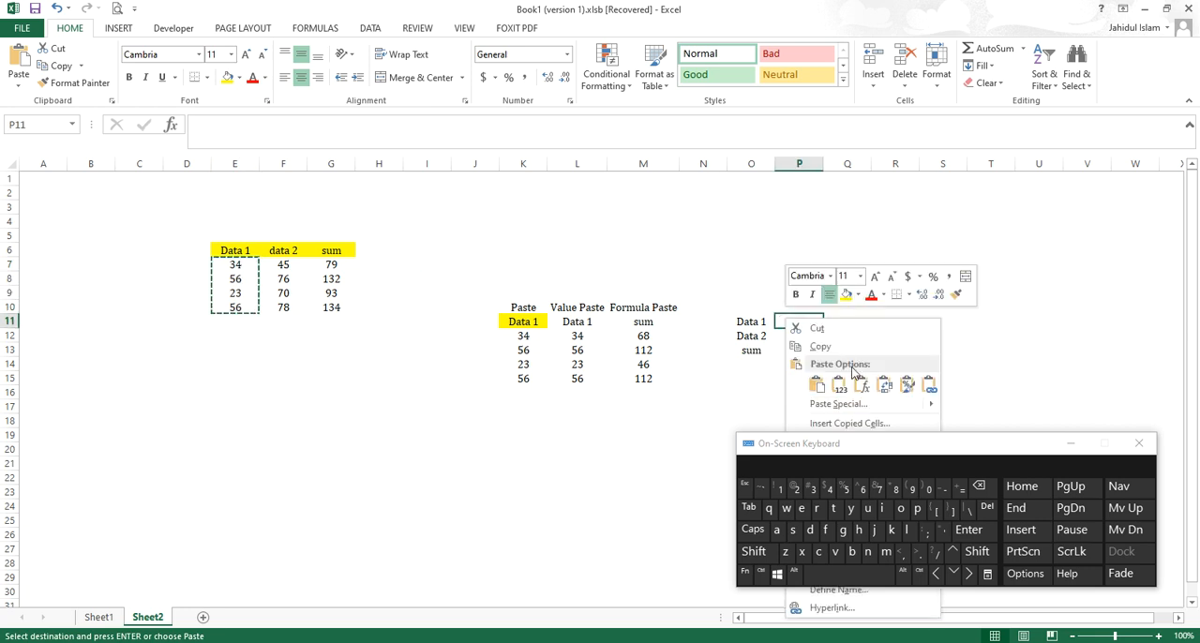
click(883, 385)
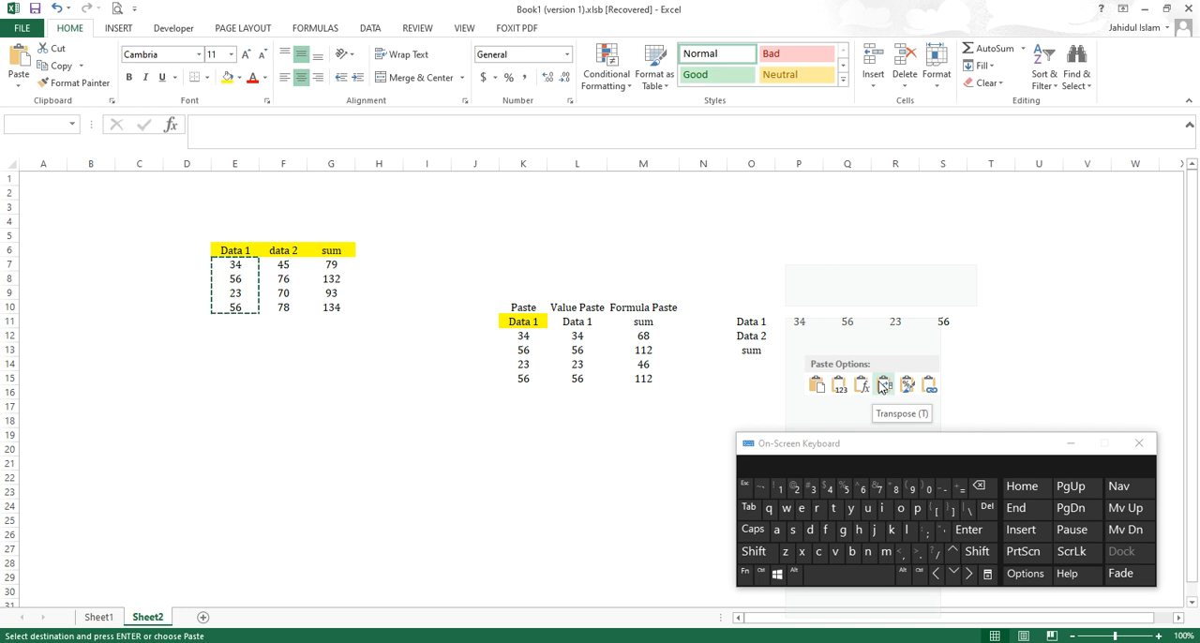
click(881, 386)
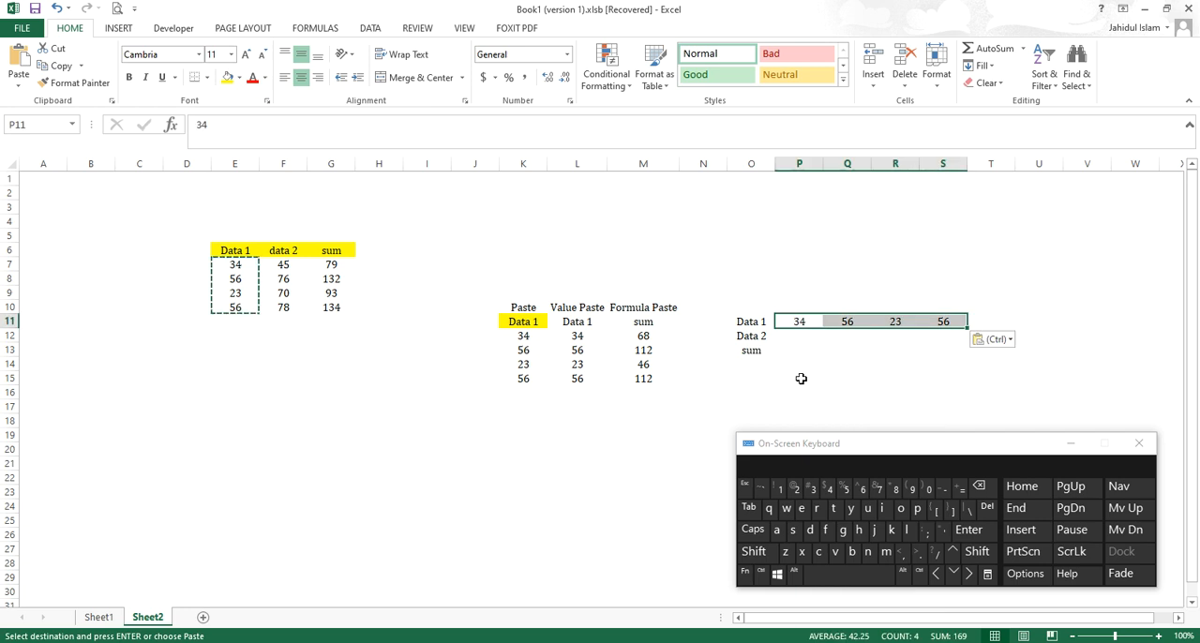
Step: Copy the data 2 numbers in F7:F10 and paste them transposed into the row starting at P12
click(286, 267)
drag(286, 298, 288, 310)
key(ctrl+c)
click(792, 342)
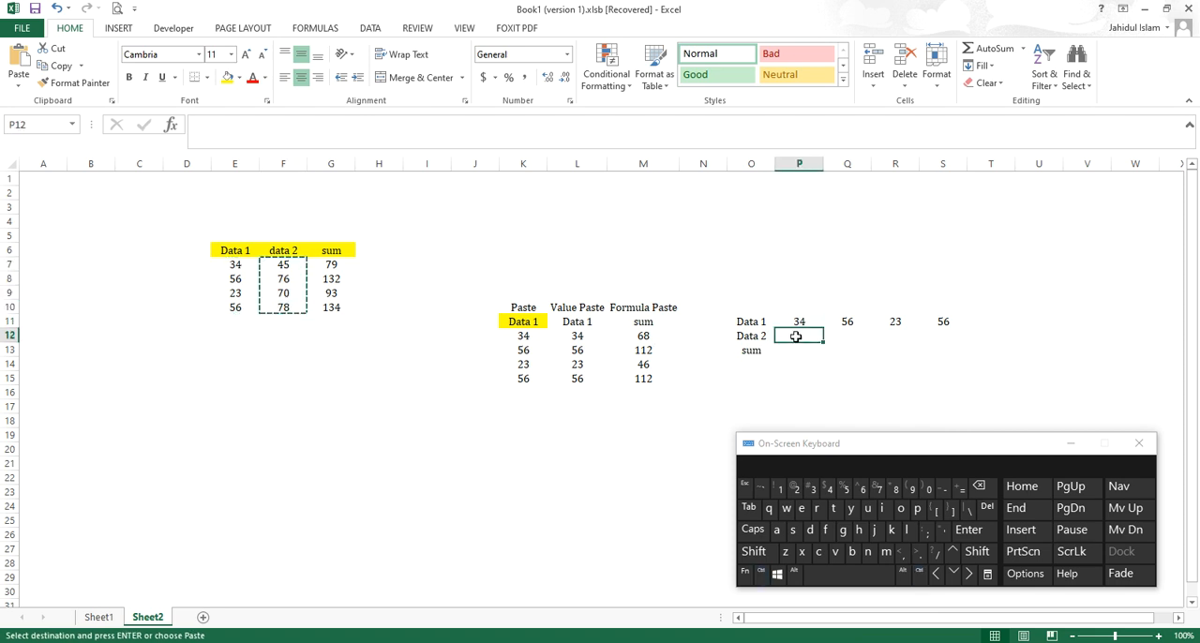
right_click(793, 338)
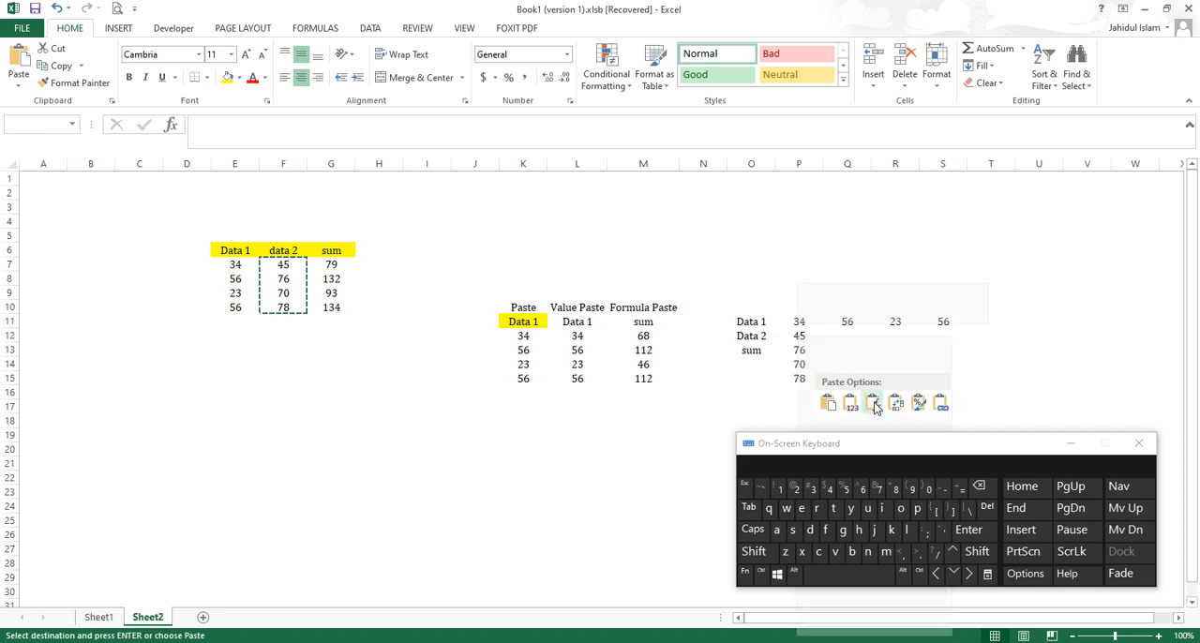
click(896, 402)
click(785, 370)
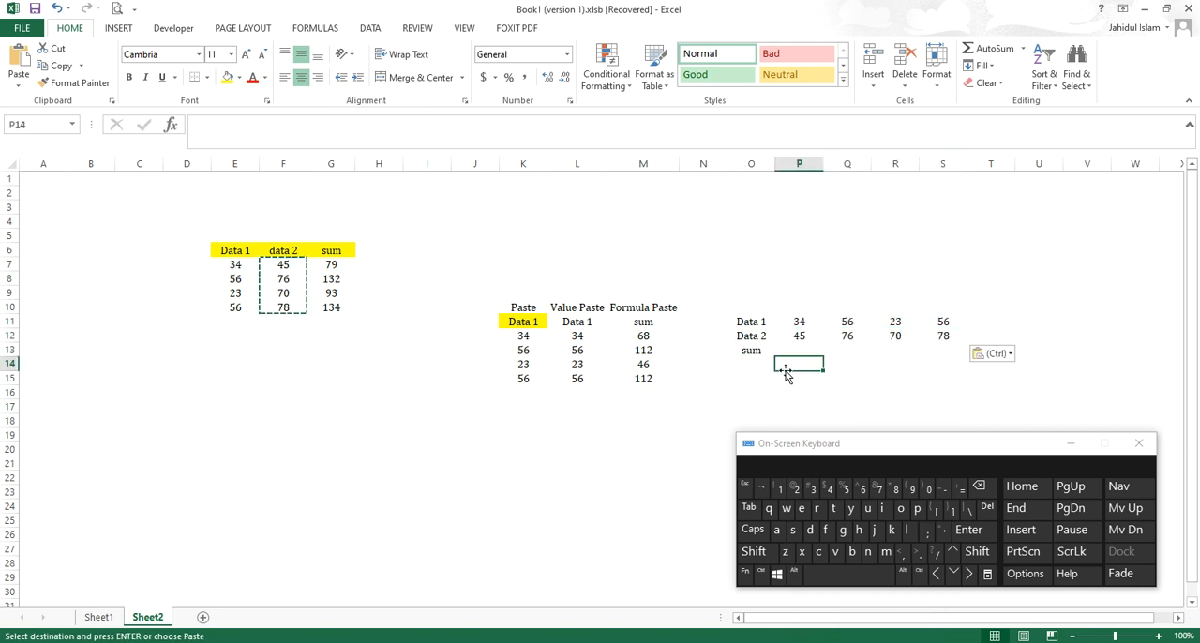
click(795, 321)
right_click(796, 320)
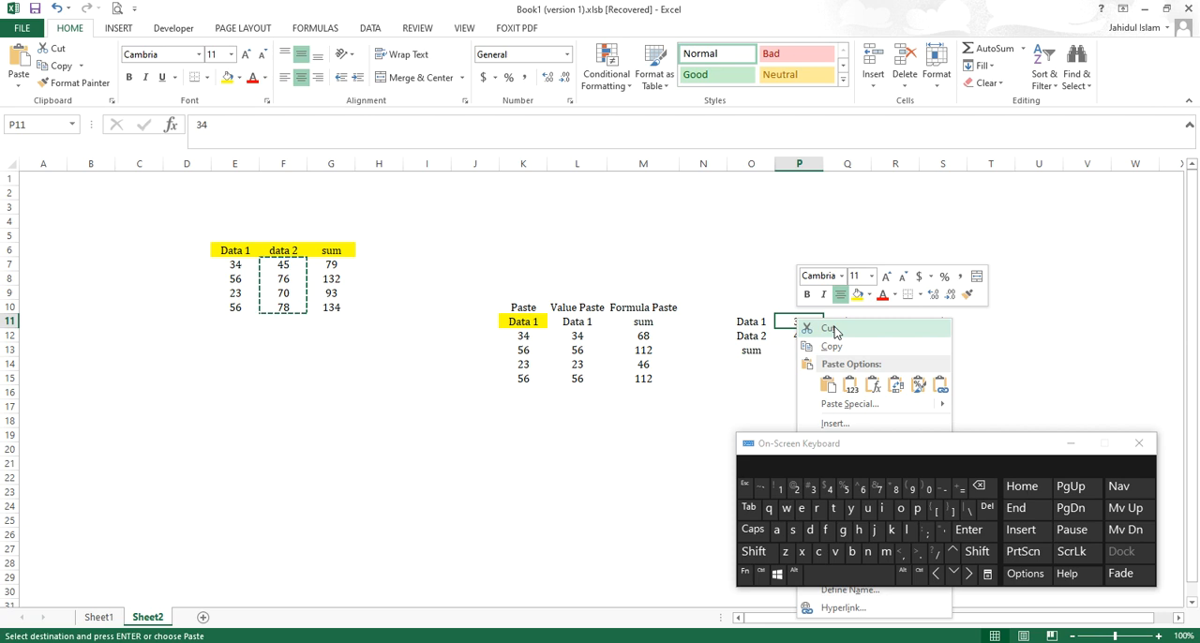
click(713, 273)
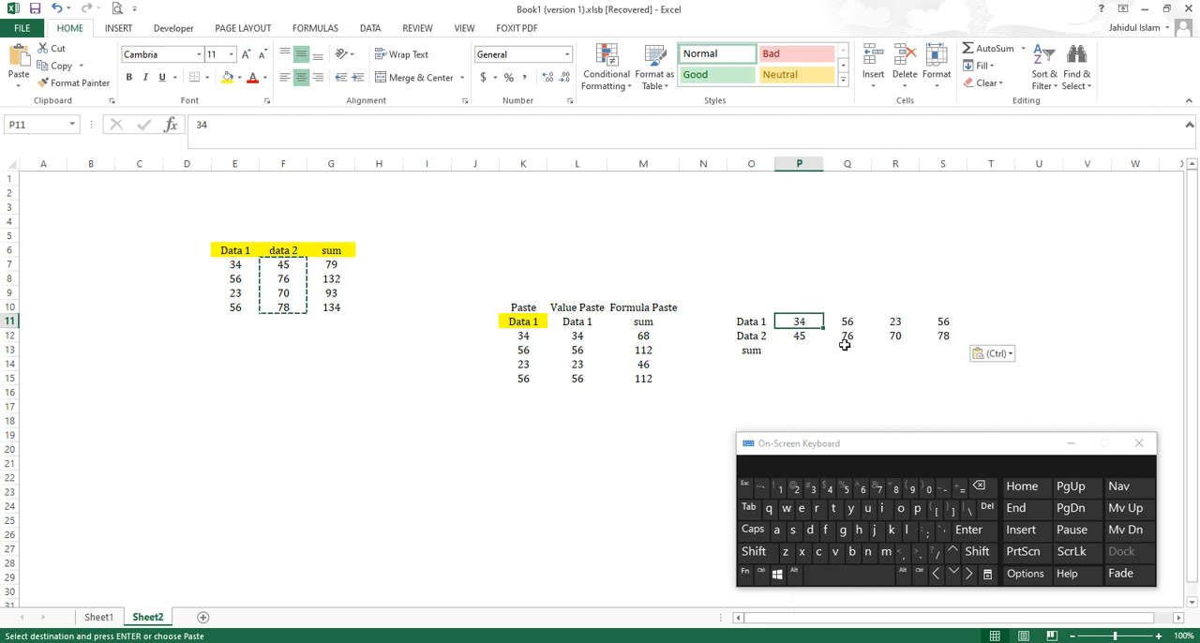
click(741, 304)
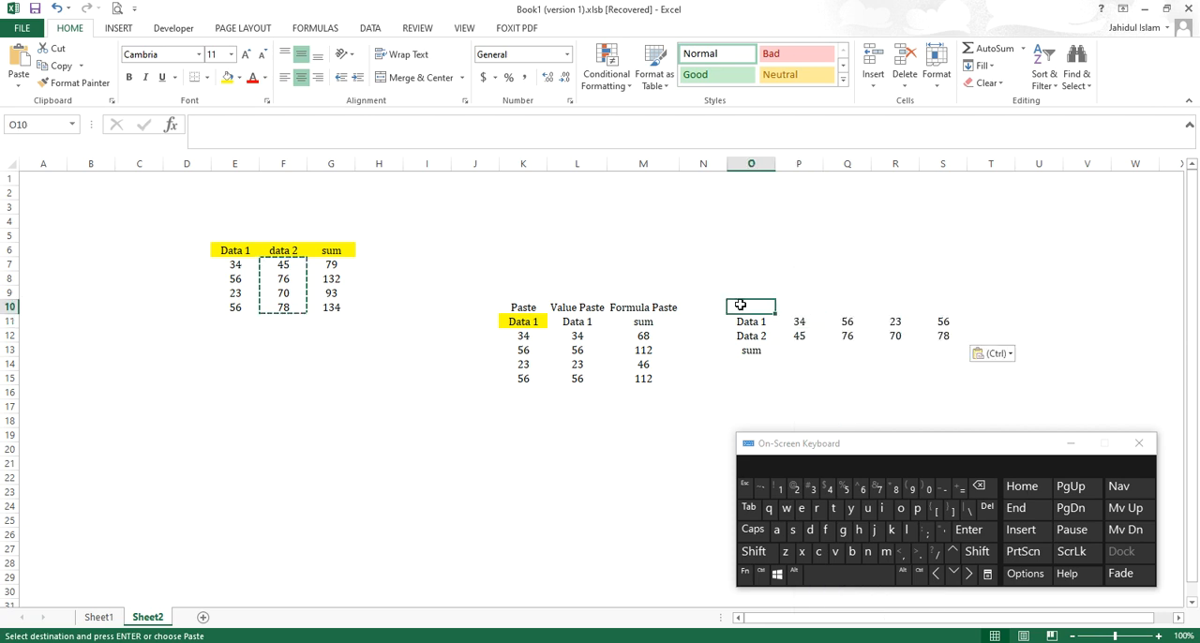
right_click(741, 303)
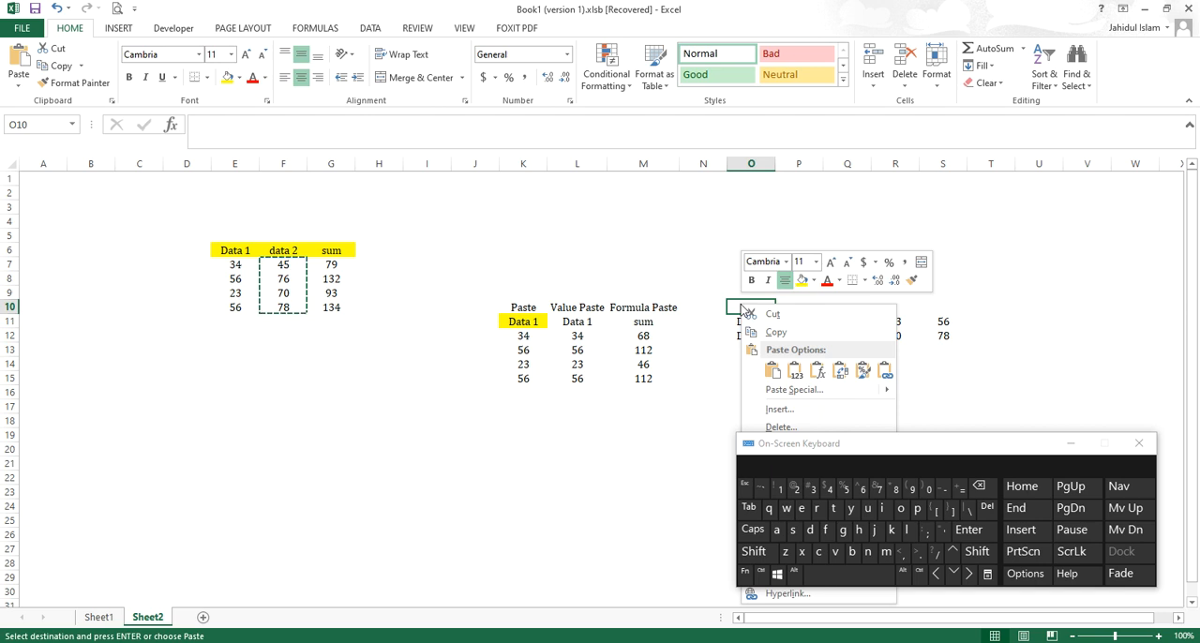
click(678, 371)
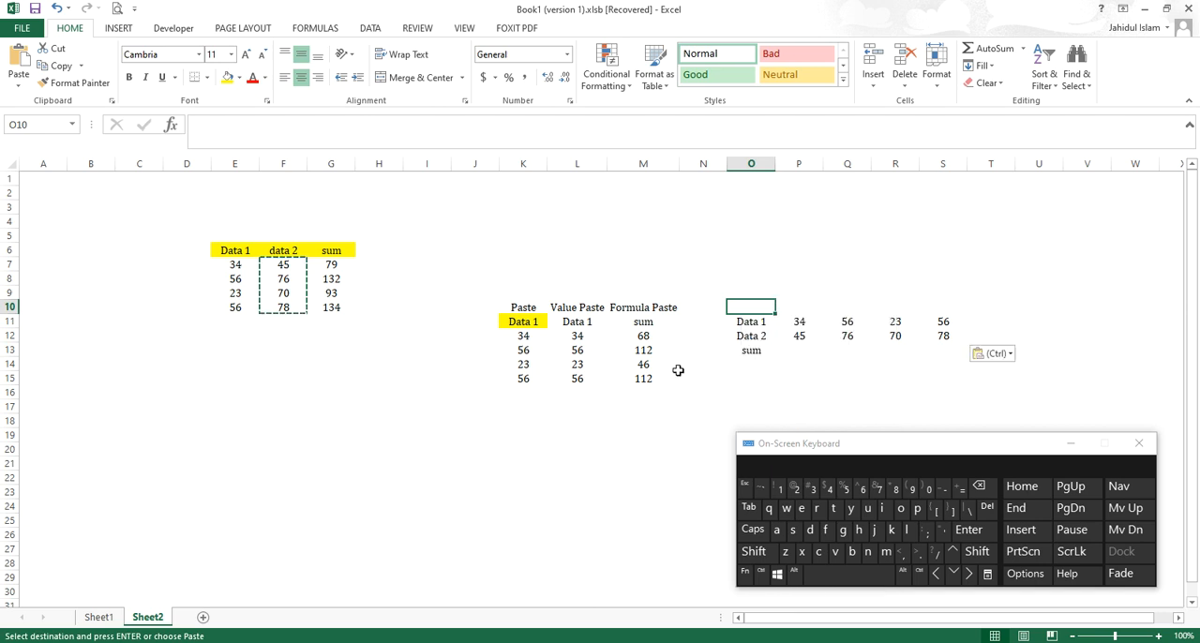
Step: Copy the "Formula Paste" heading from M10 and paste it as values only into O10
click(654, 308)
right_click(652, 308)
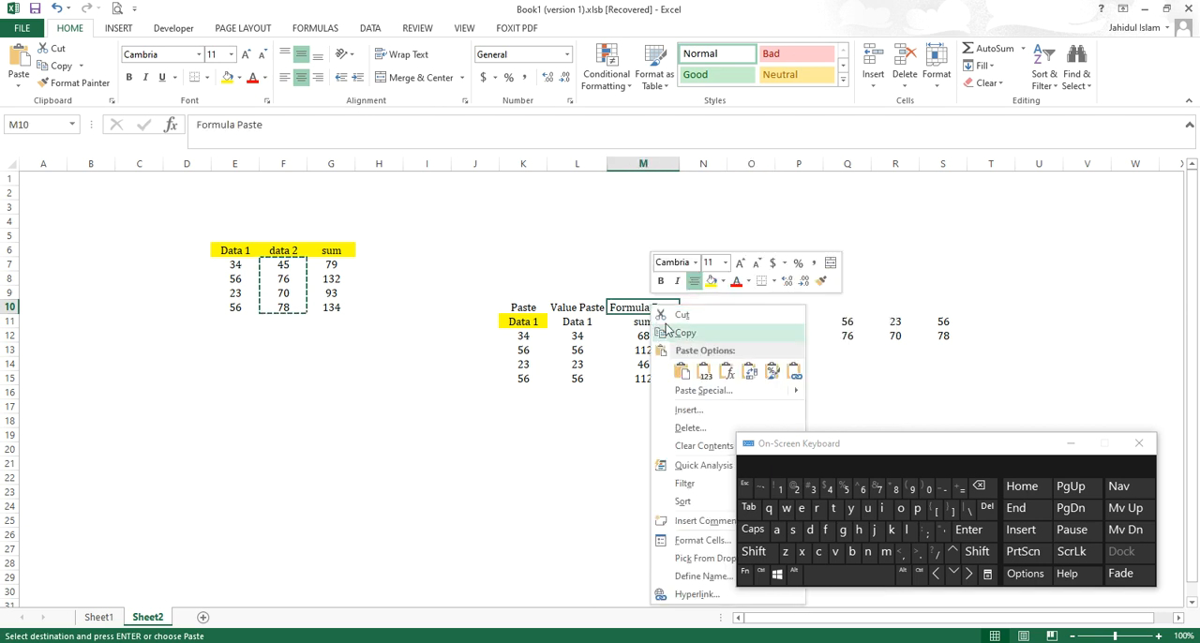
click(666, 333)
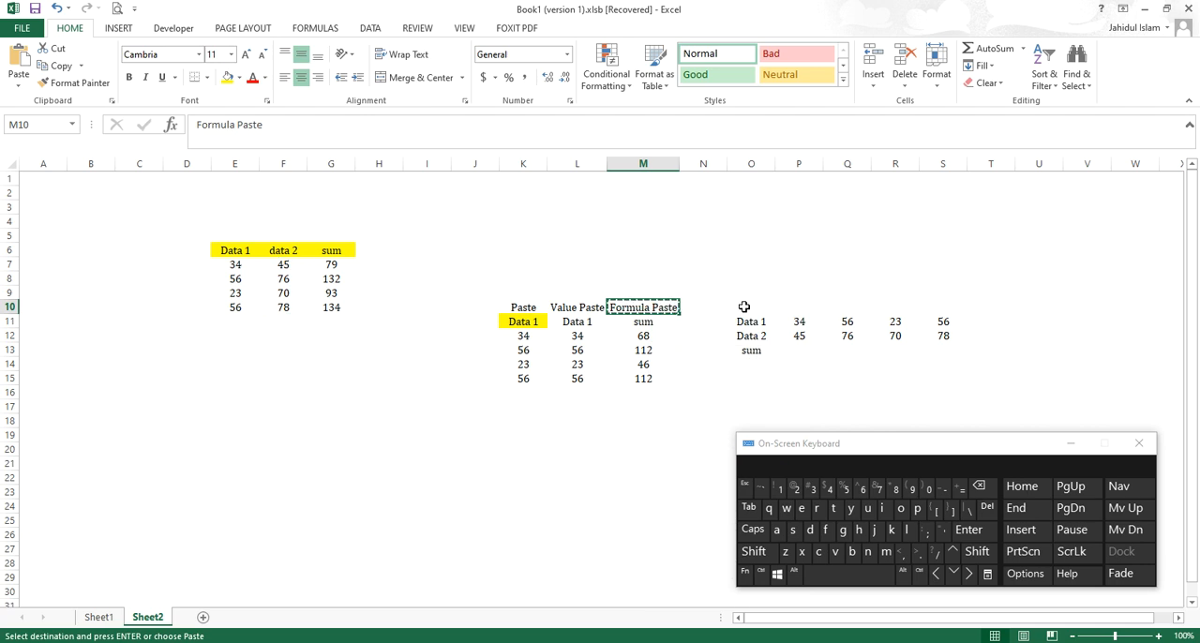
click(744, 306)
right_click(744, 307)
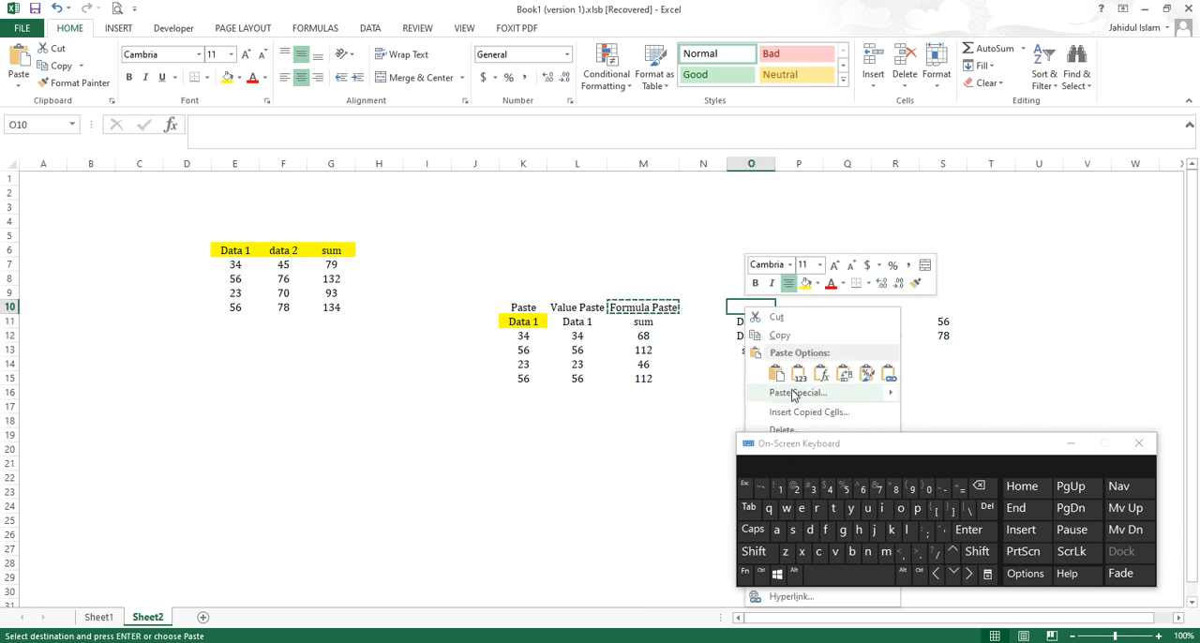
click(798, 375)
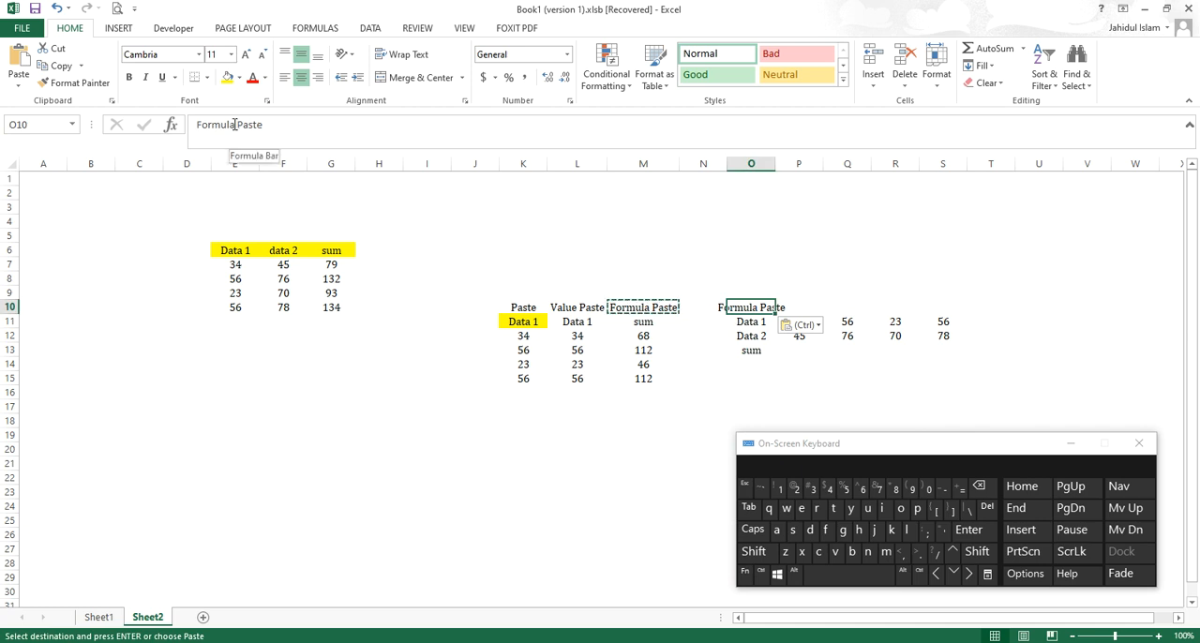
Step: Change the heading in O10 to "Transepose Paste" and merge and center it across O10:S10
drag(234, 125, 191, 125)
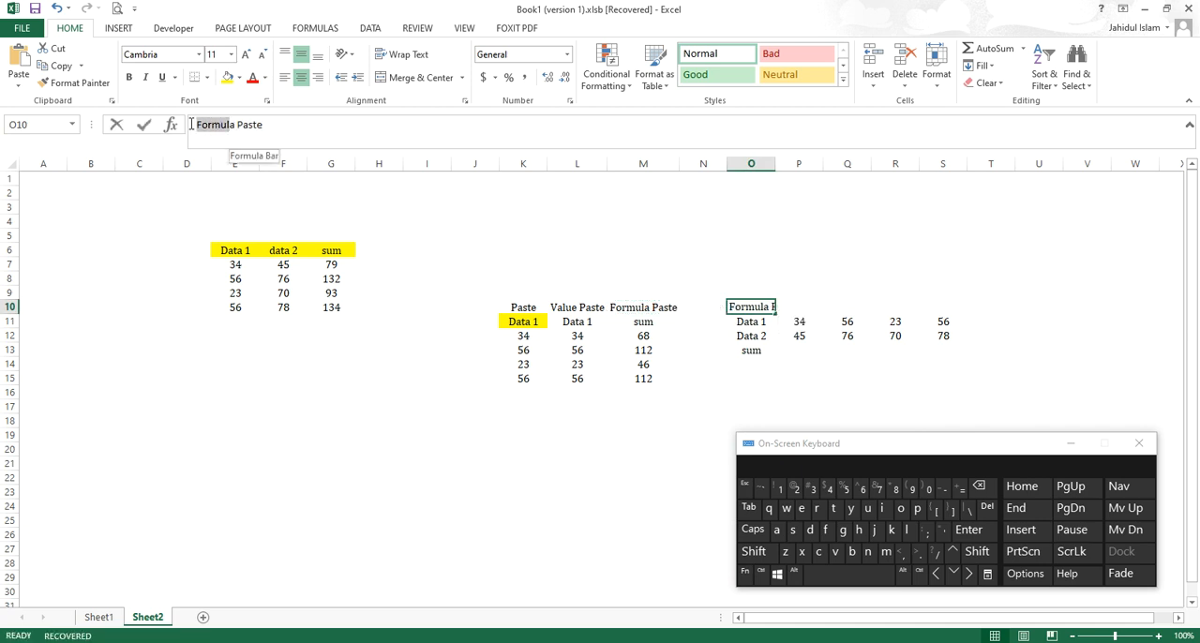
text(a)
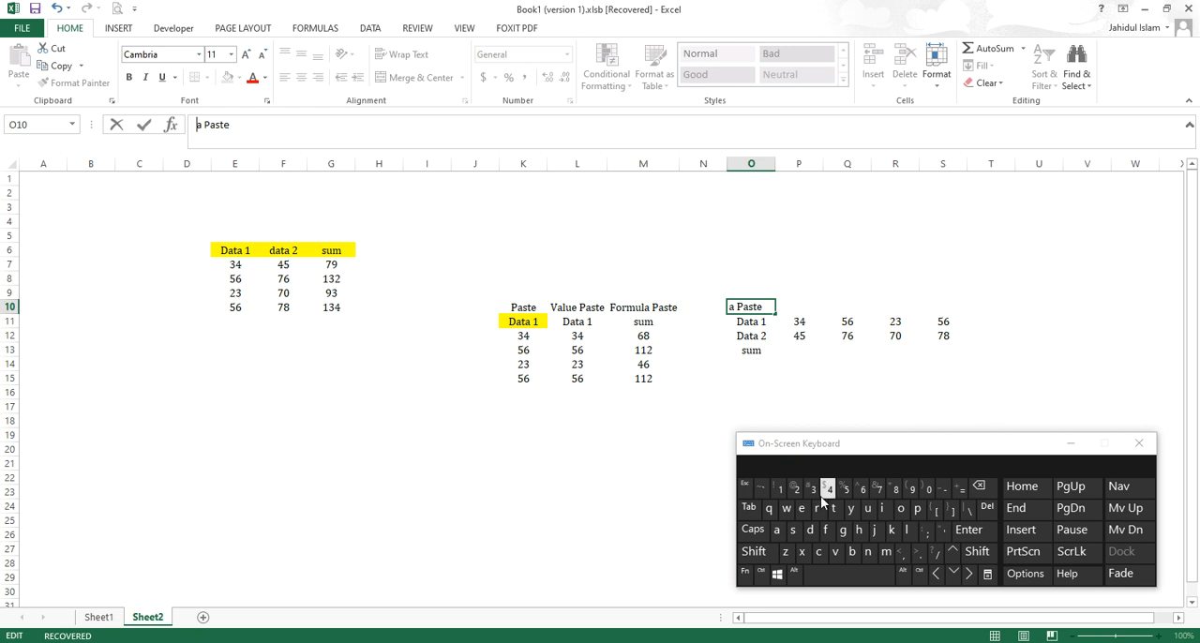
click(754, 552)
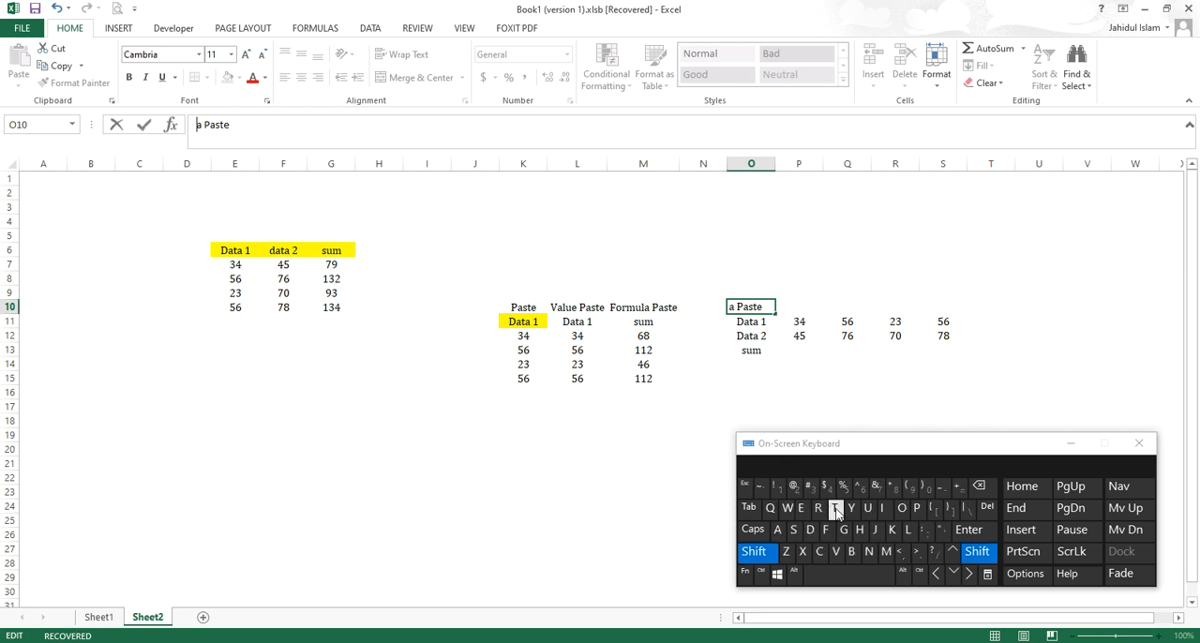
click(835, 508)
text(ra)
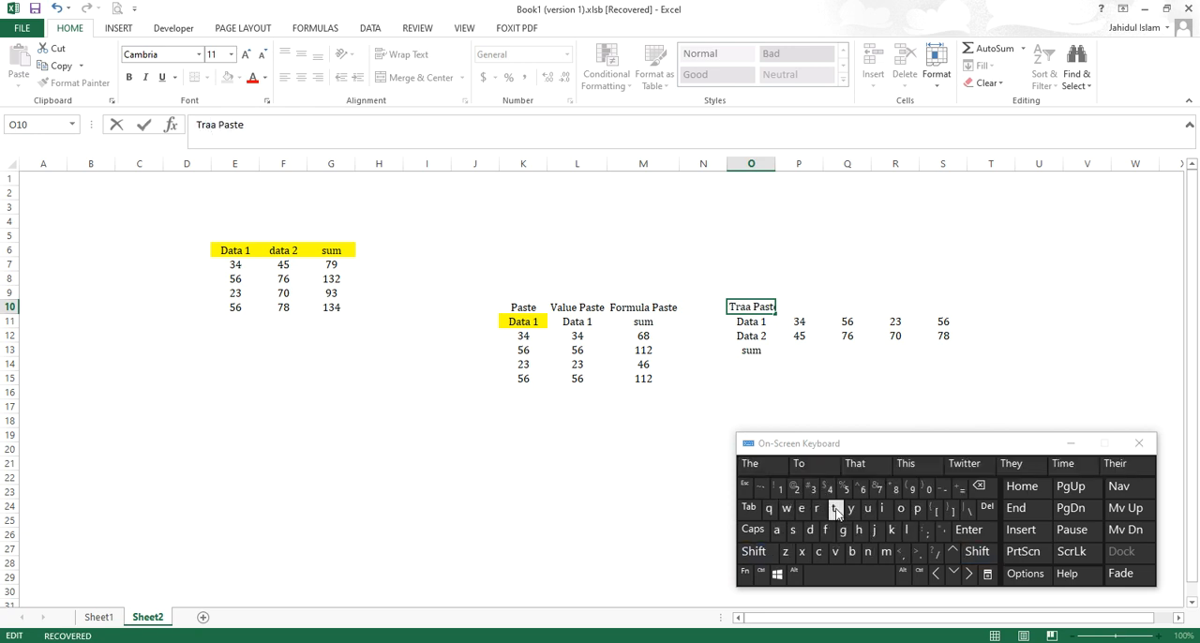
key(BackSpace)
text(nse)
text(po)
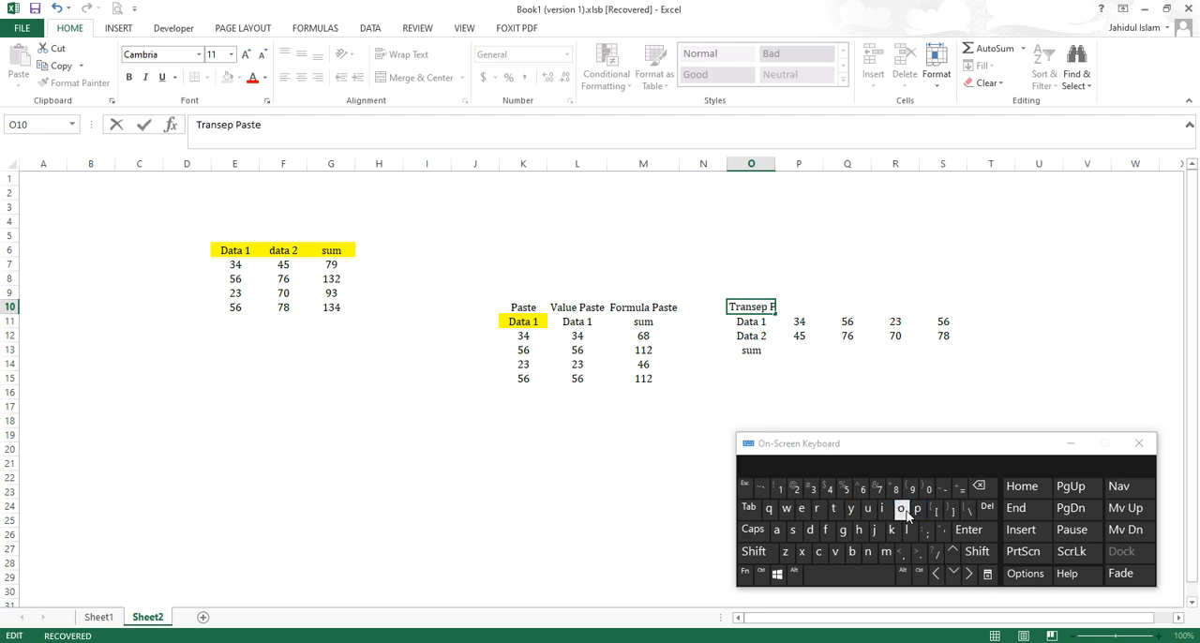
text(se)
click(900, 307)
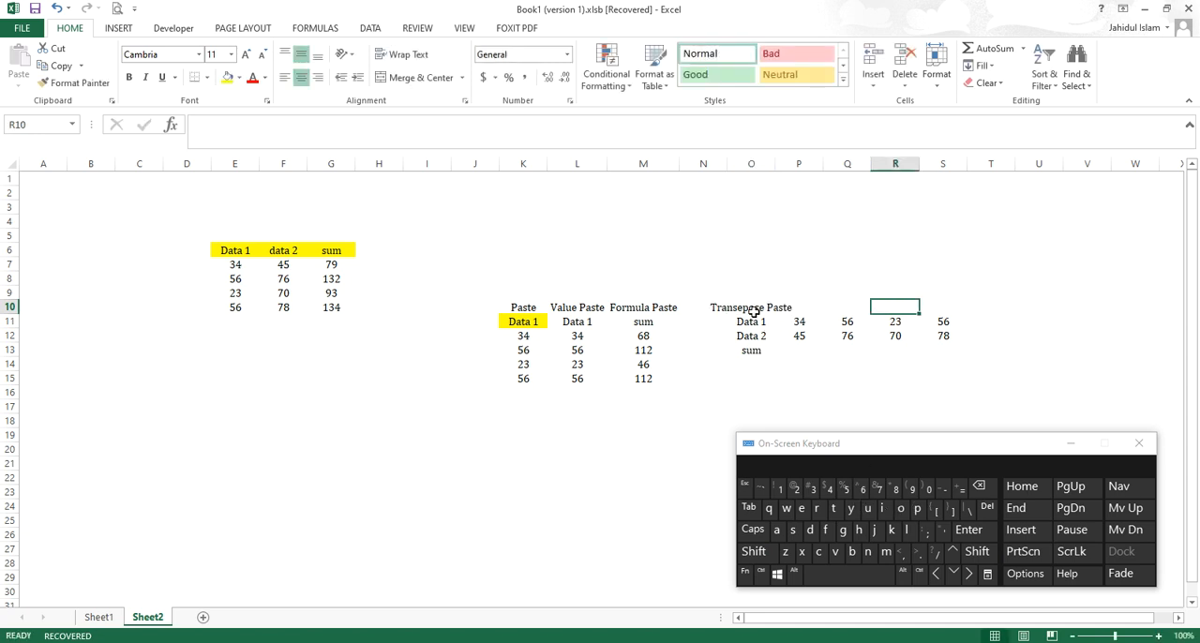
drag(752, 308, 926, 302)
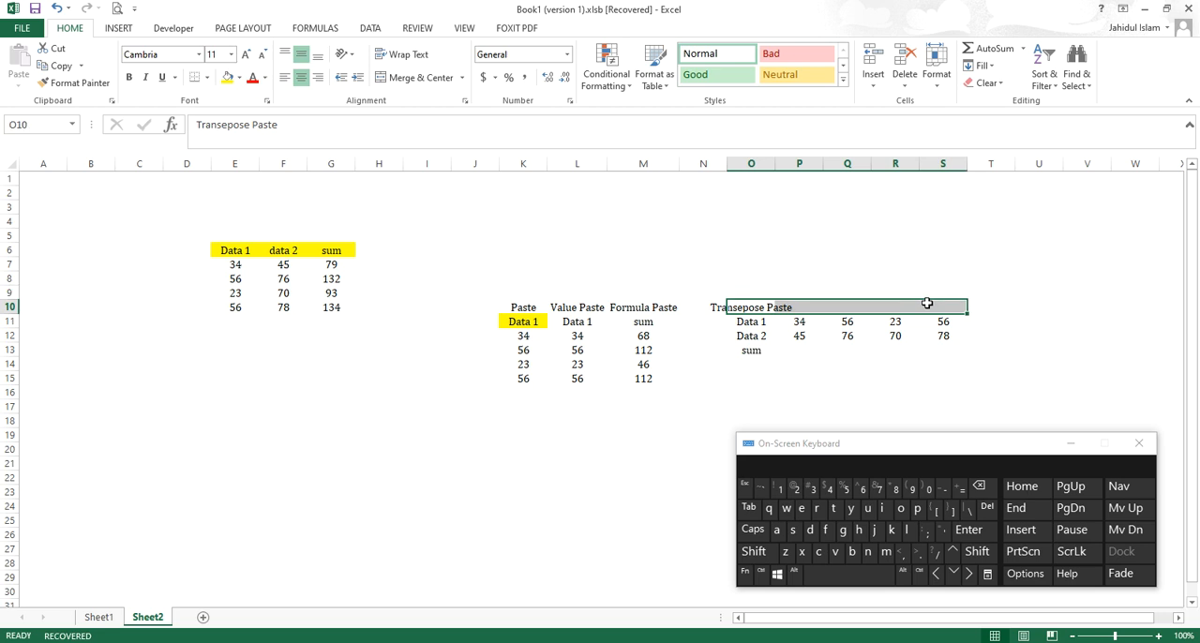
click(413, 78)
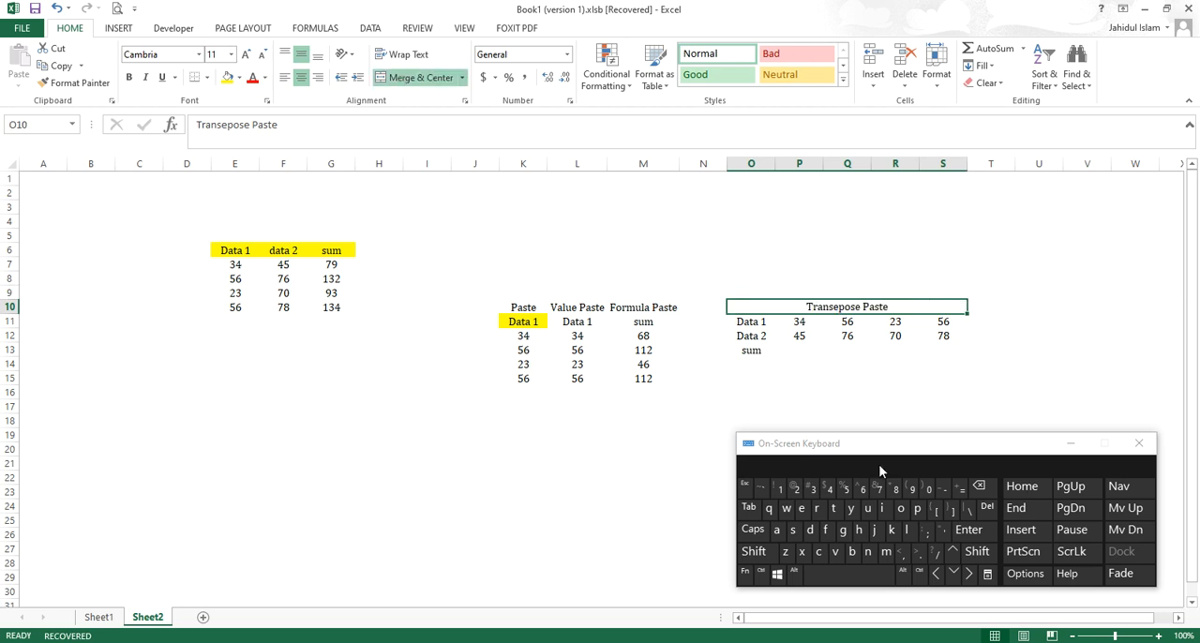
Step: Enter the formula +P12+P11 in P13 to add the Data 2 and Data 1 values above
click(802, 351)
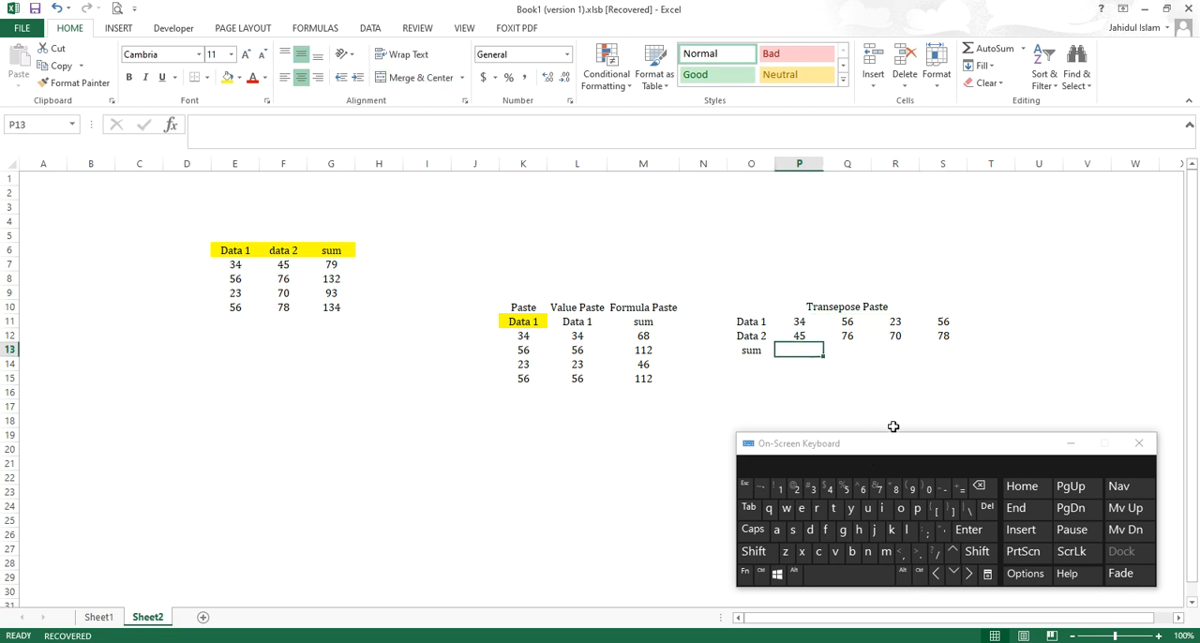
shift+click(960, 486)
click(798, 335)
text(+P12+)
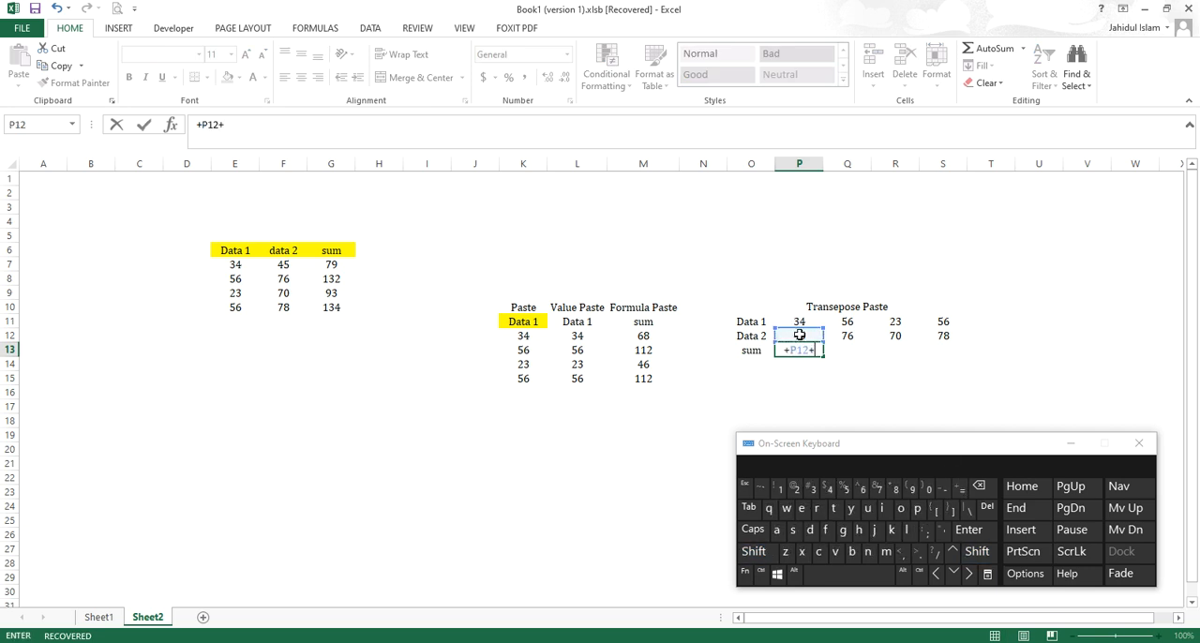
click(803, 322)
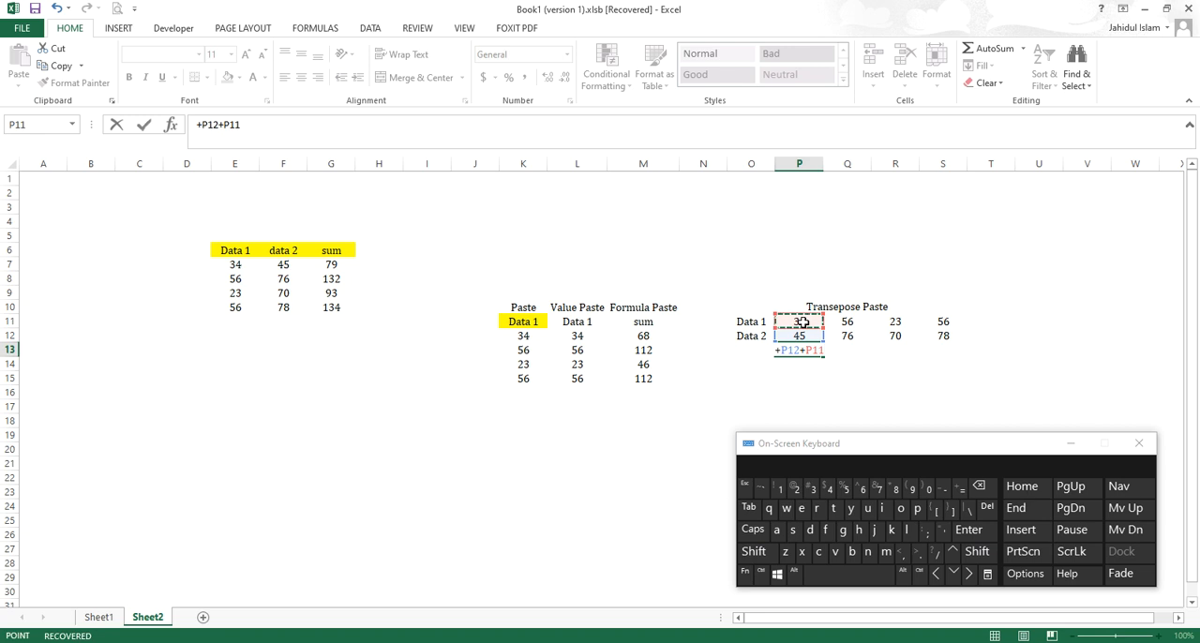
key(Return)
Step: Fill the sum formula from P13 across the row to S13
click(800, 348)
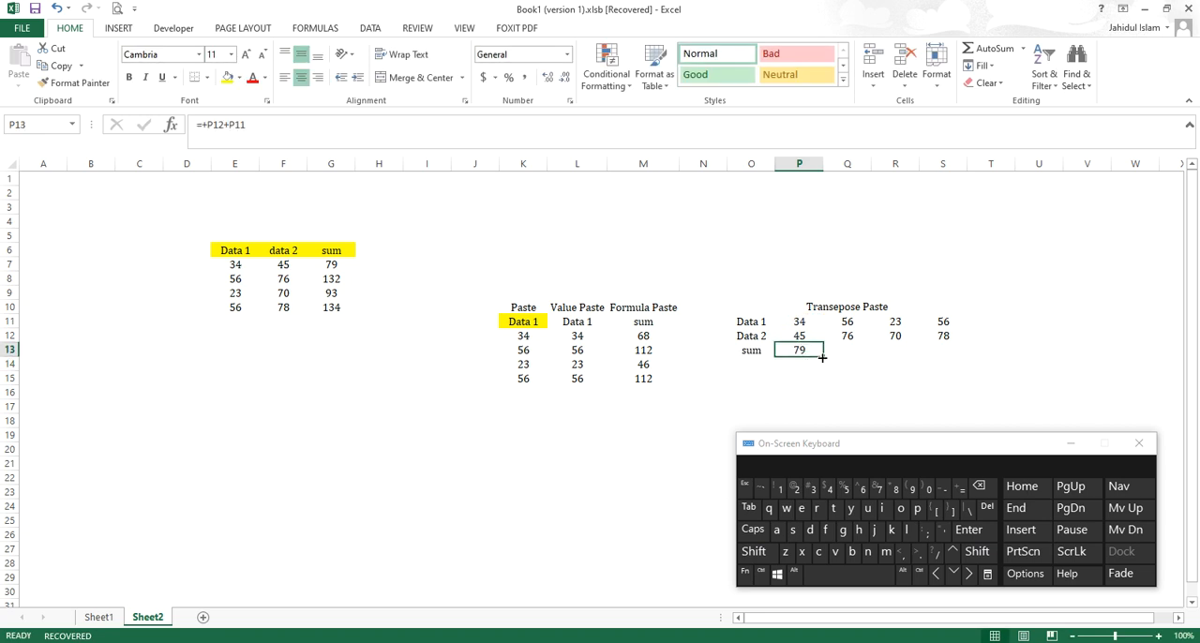
drag(822, 357, 948, 364)
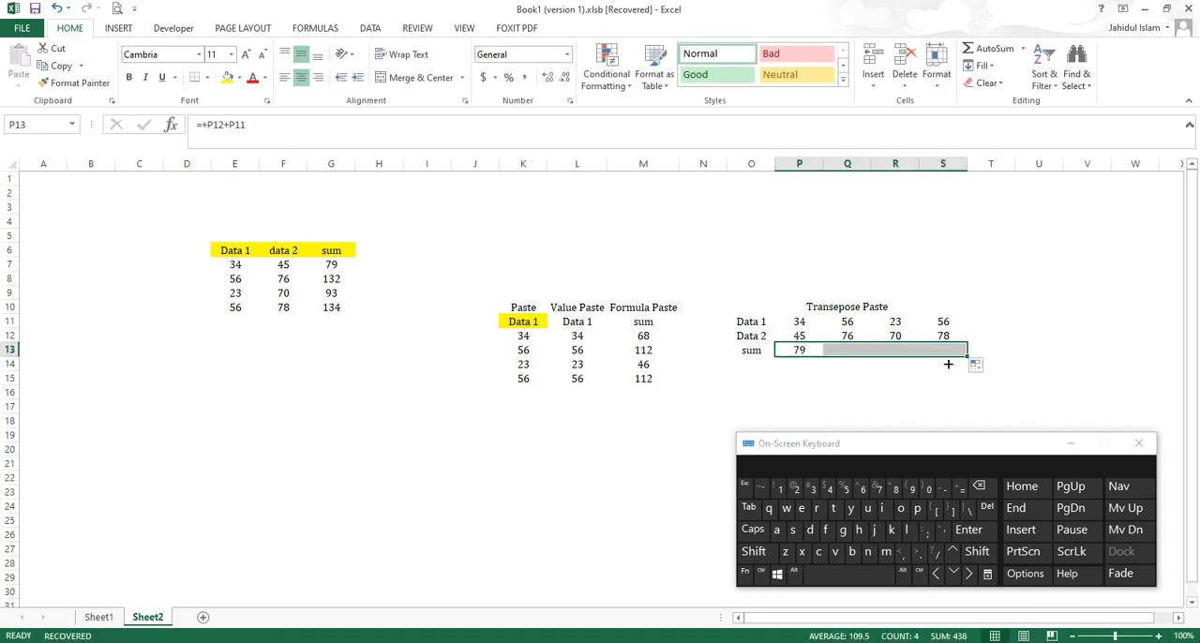
click(875, 382)
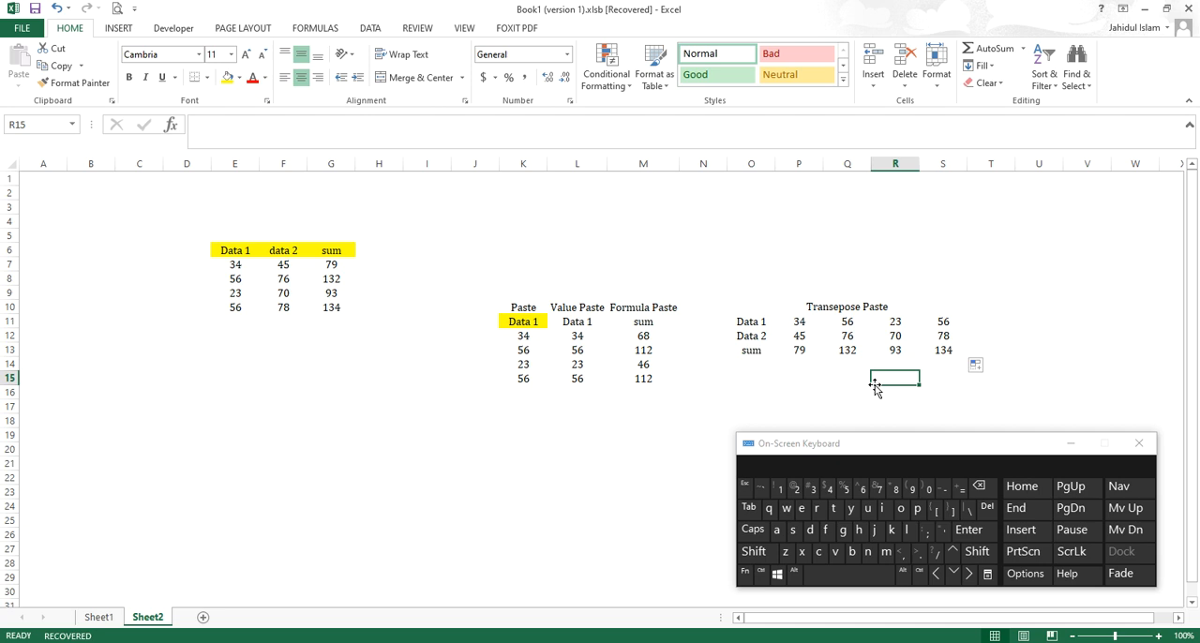
Step: Select the original Data 1 numbers in E7:E9, and the transposed row P11:S11, to compare the two layouts
click(233, 267)
drag(233, 267, 236, 295)
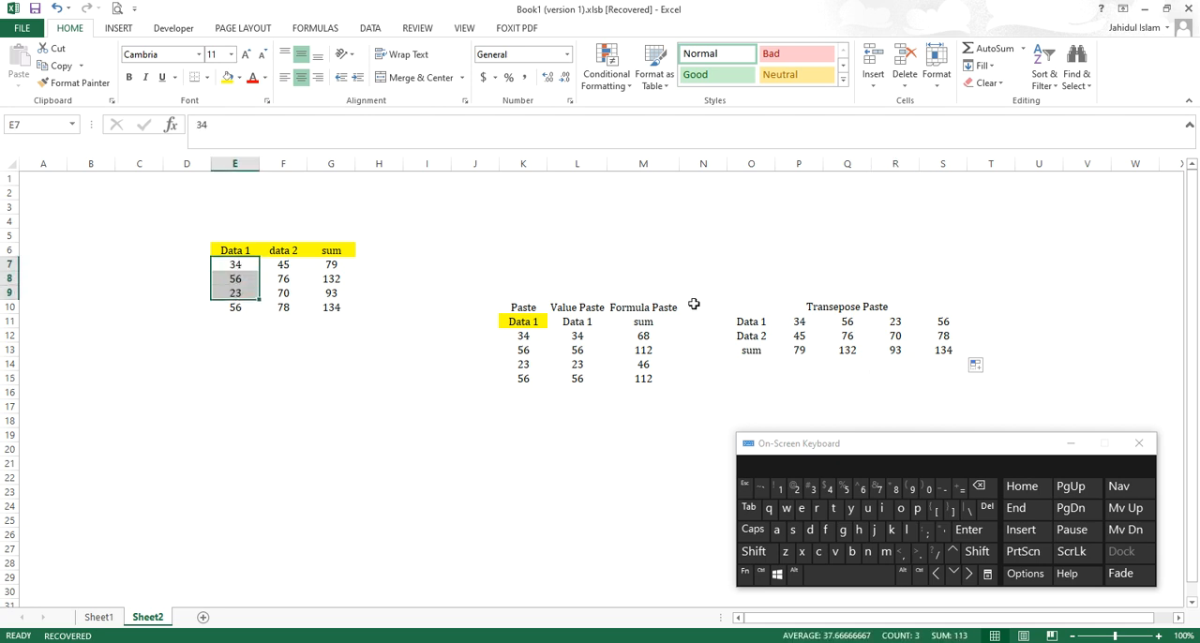
drag(799, 326, 924, 324)
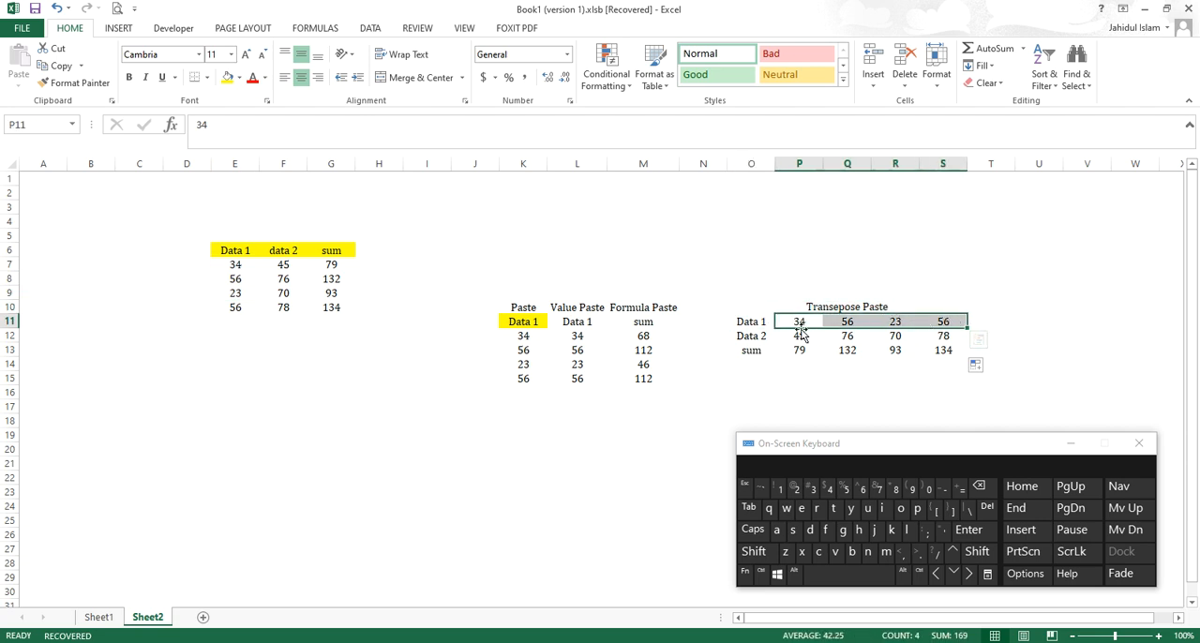